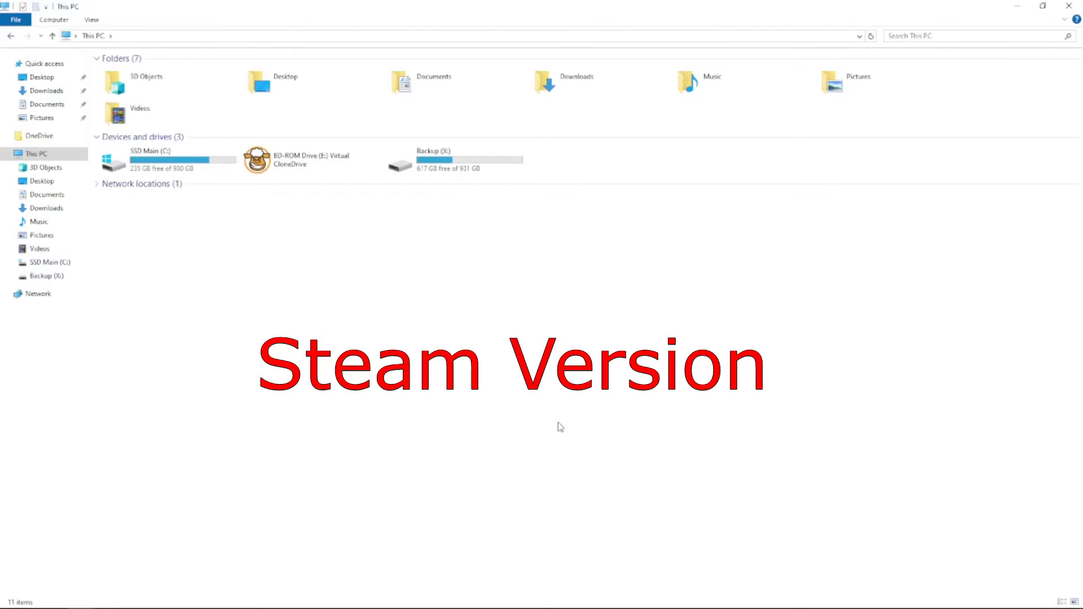
Go from C: through Program Files (x86)\Steam\steamapps\common\Palserver\Pal\Saved\SaveGames into the world save folder
double_click(191, 165)
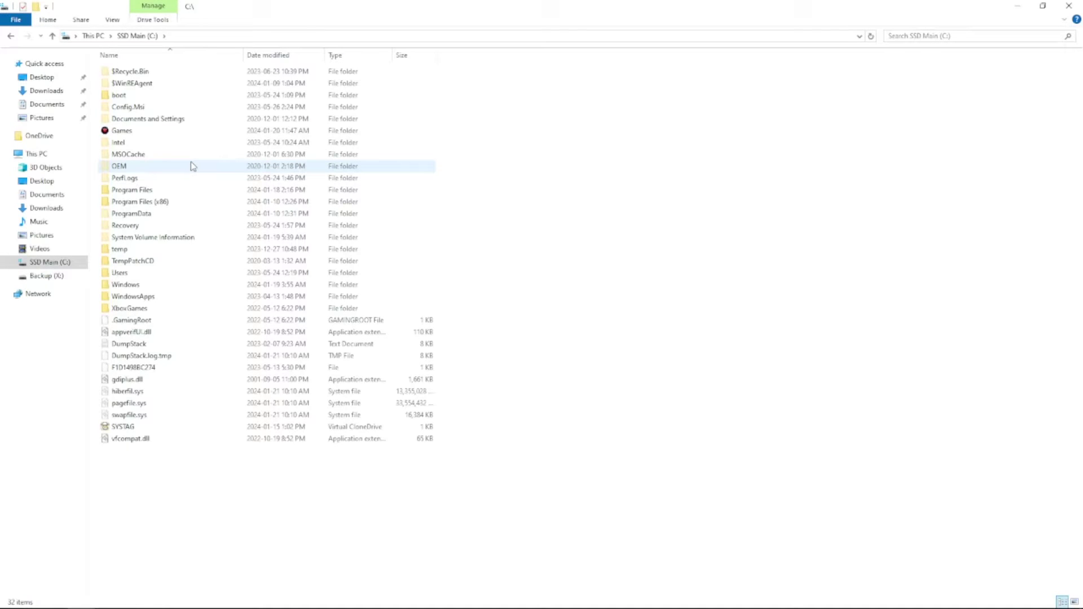
double_click(120, 203)
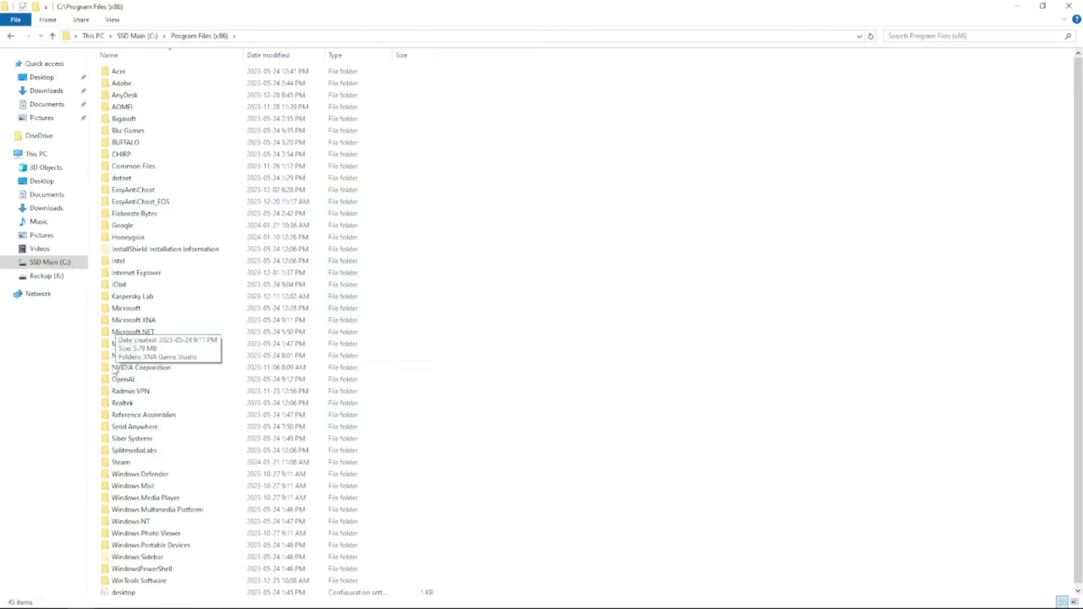
double_click(115, 462)
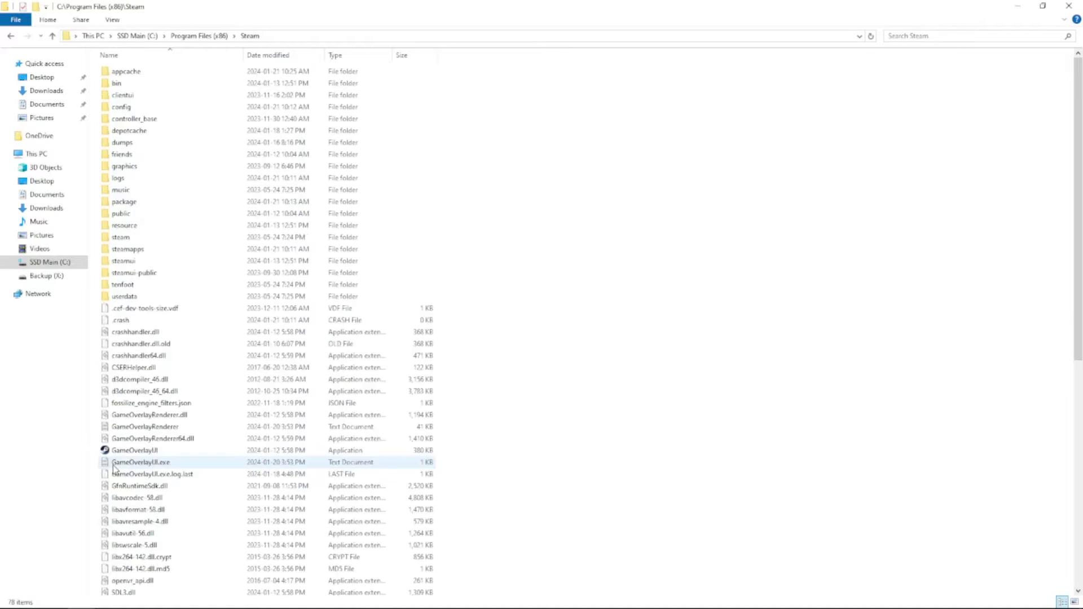
double_click(117, 251)
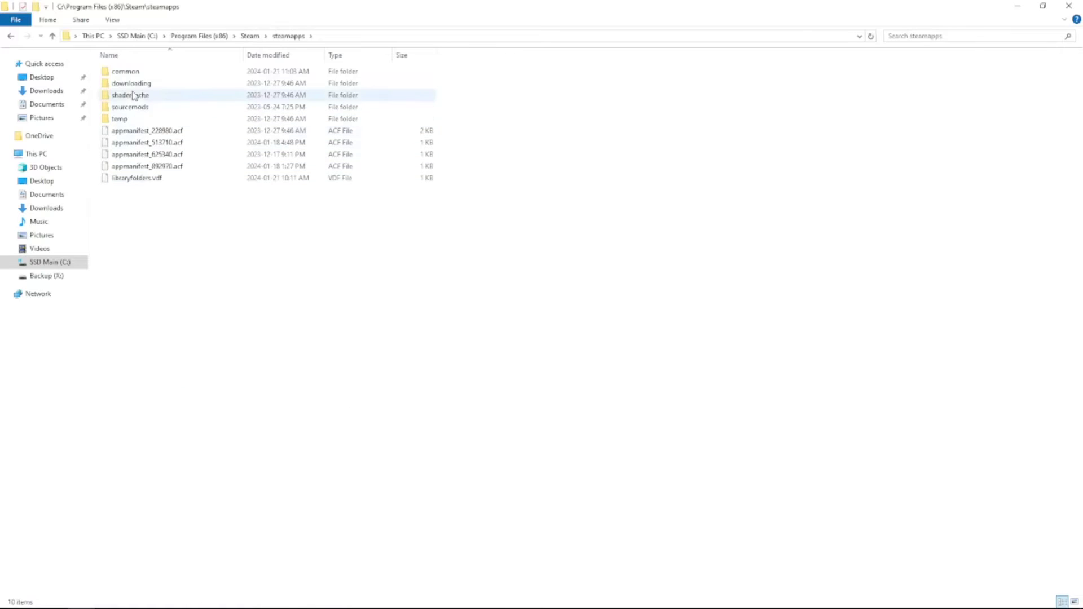
double_click(133, 73)
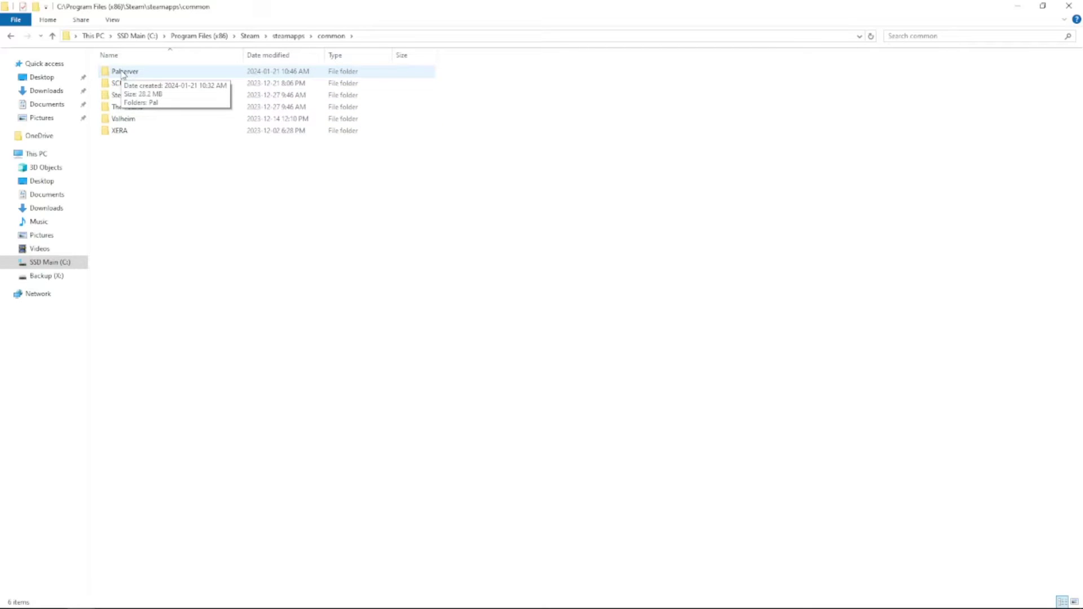
double_click(123, 74)
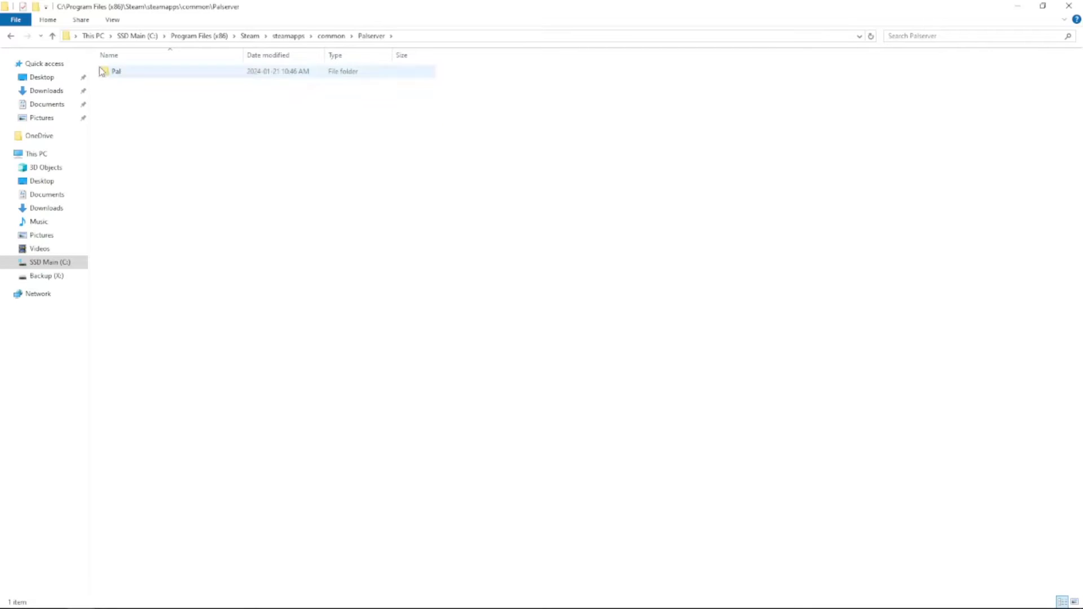
double_click(109, 75)
double_click(109, 75)
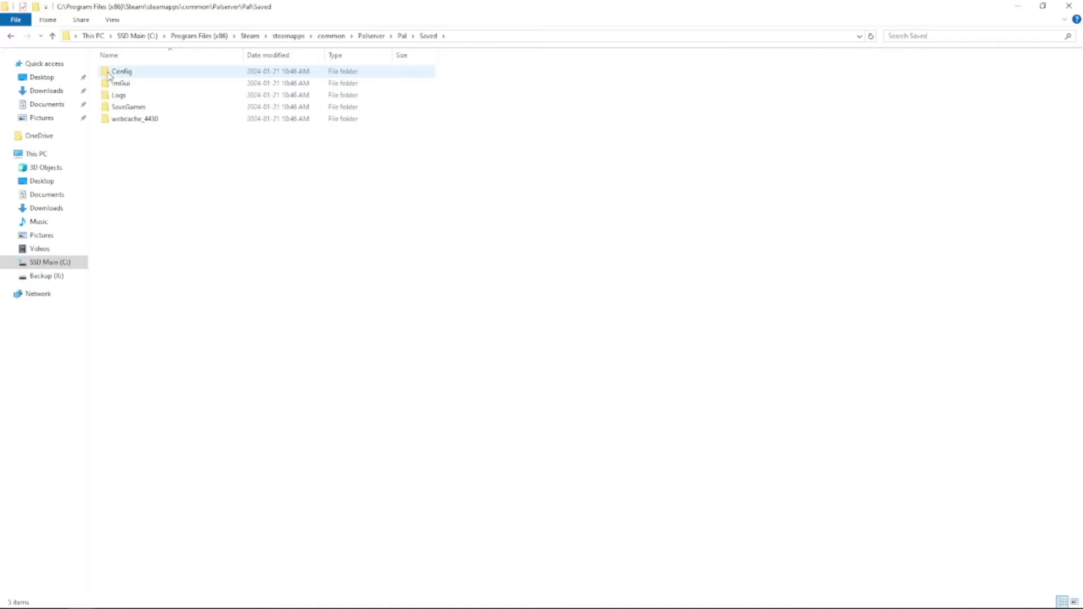
double_click(132, 109)
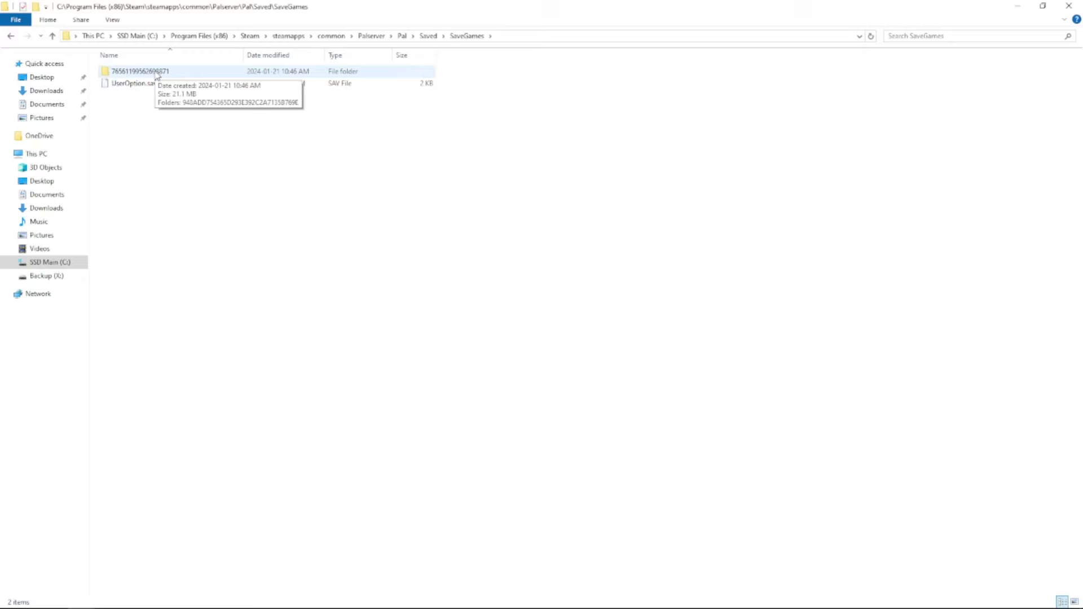
double_click(157, 76)
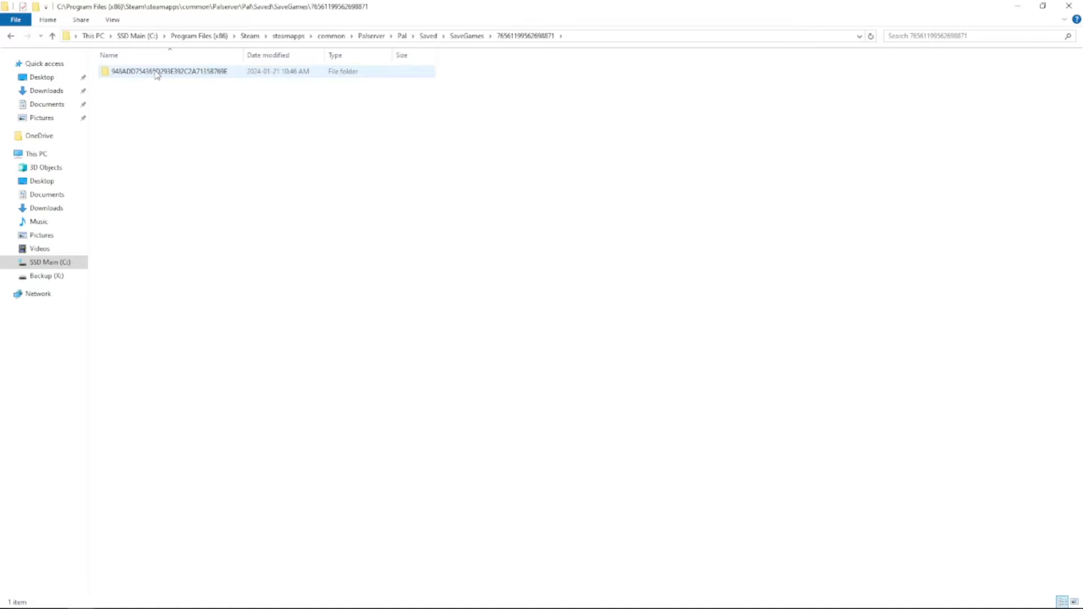
double_click(157, 74)
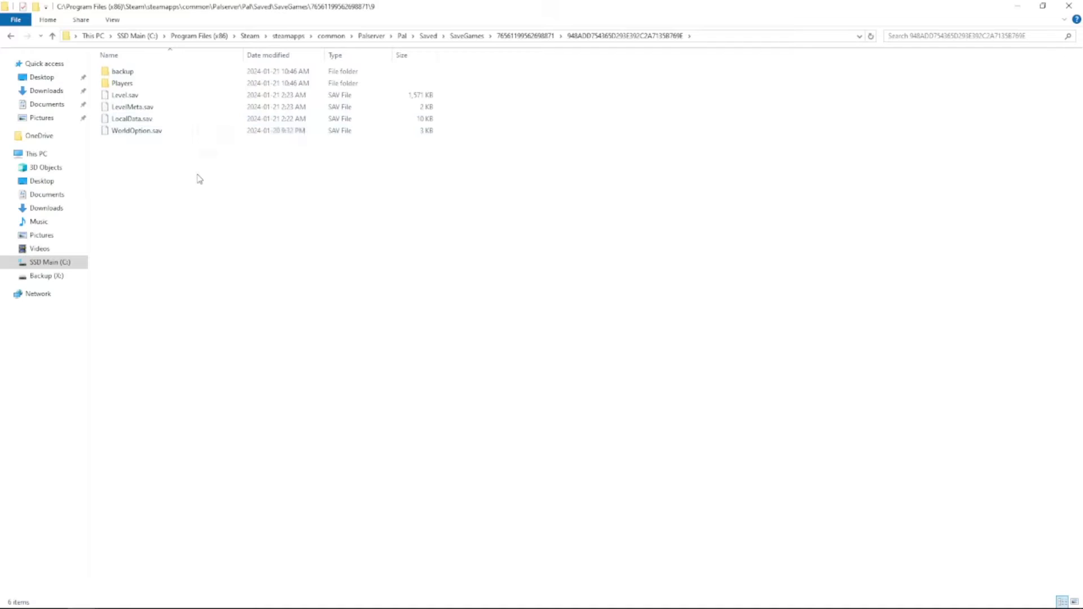
click(129, 86)
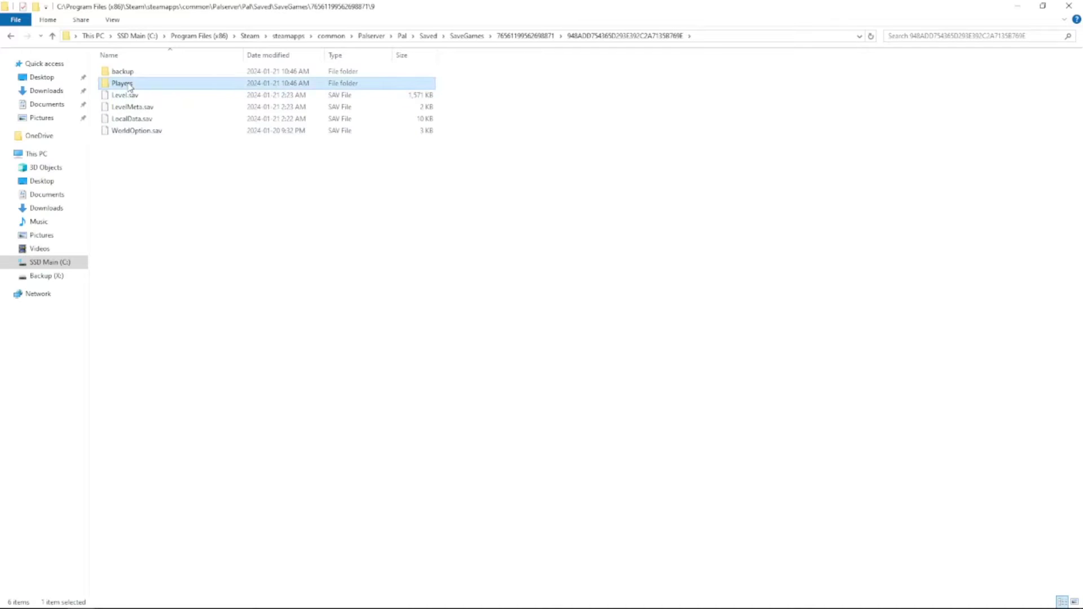
ctrl+click(132, 97)
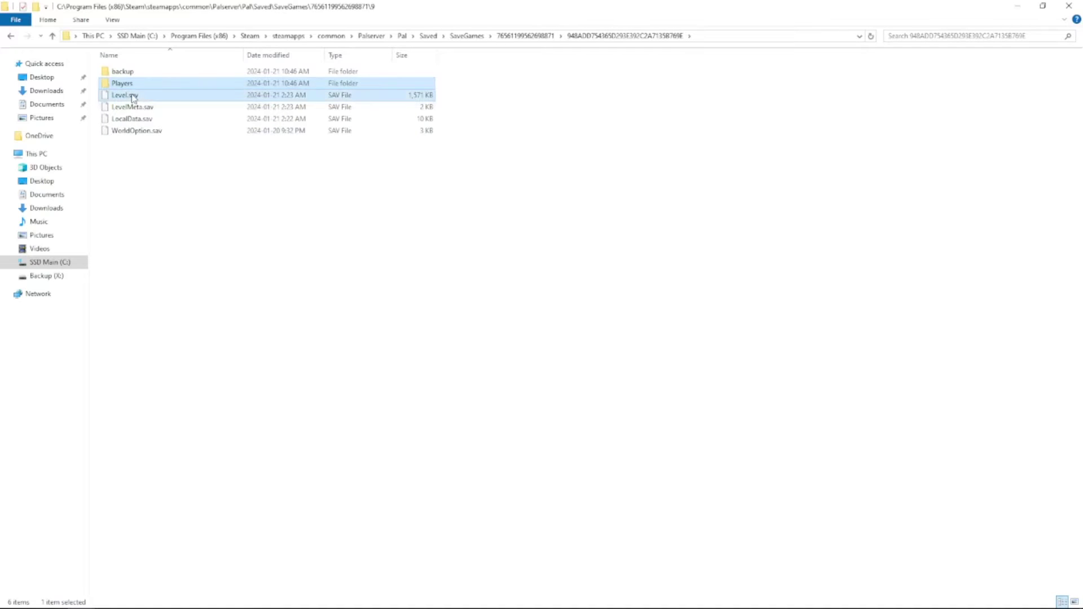
ctrl+click(146, 108)
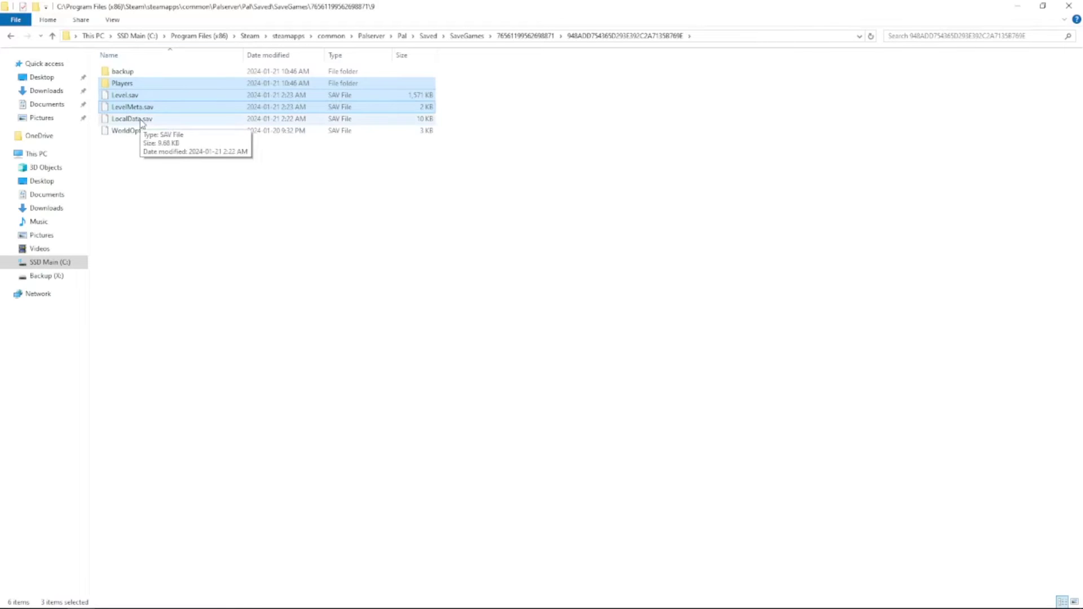
click(171, 222)
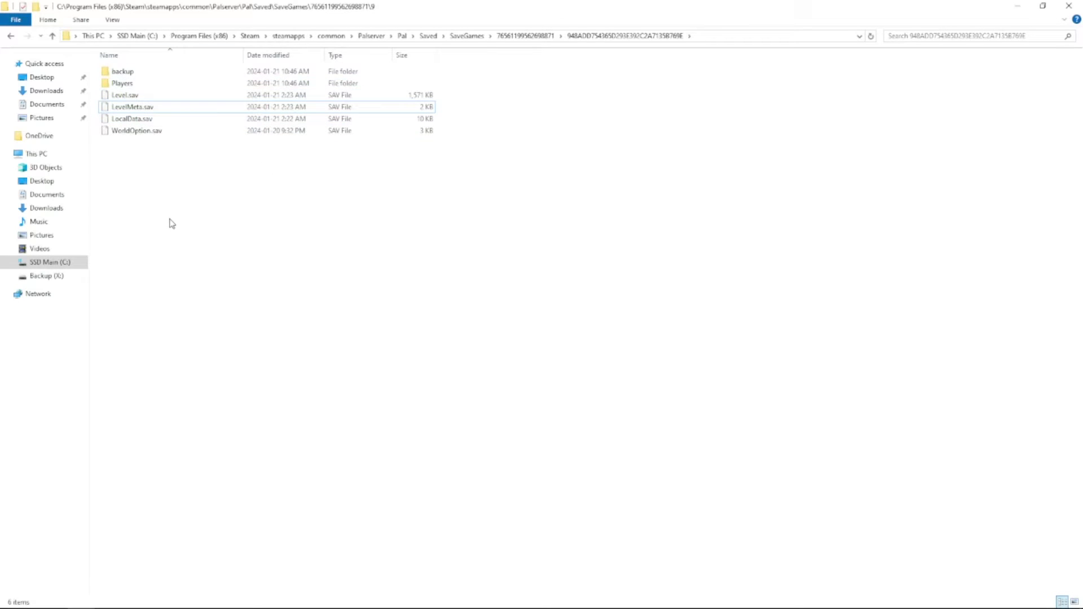
click(140, 120)
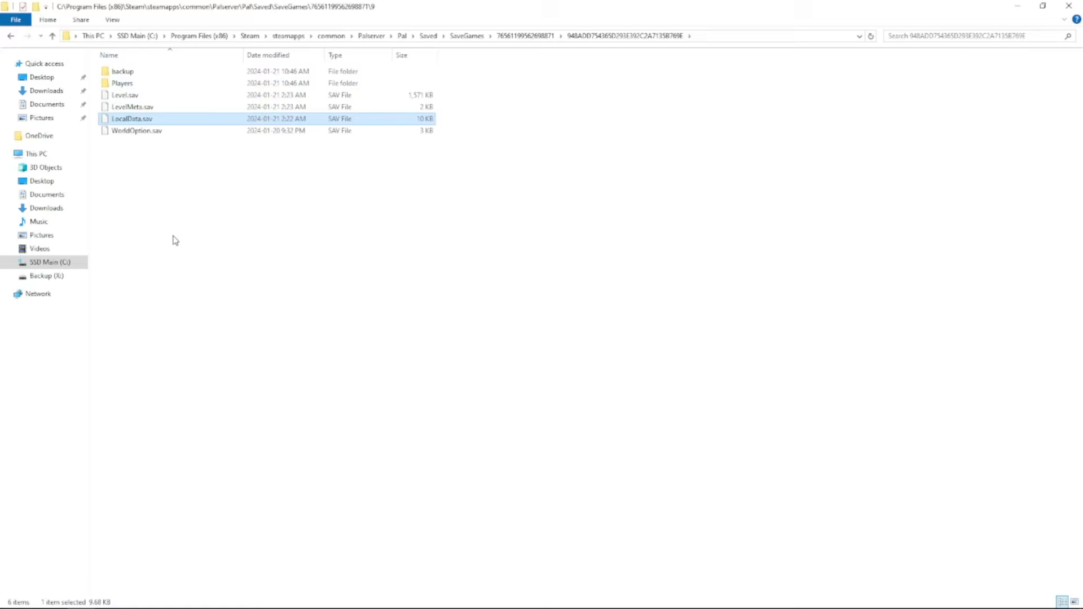
click(224, 221)
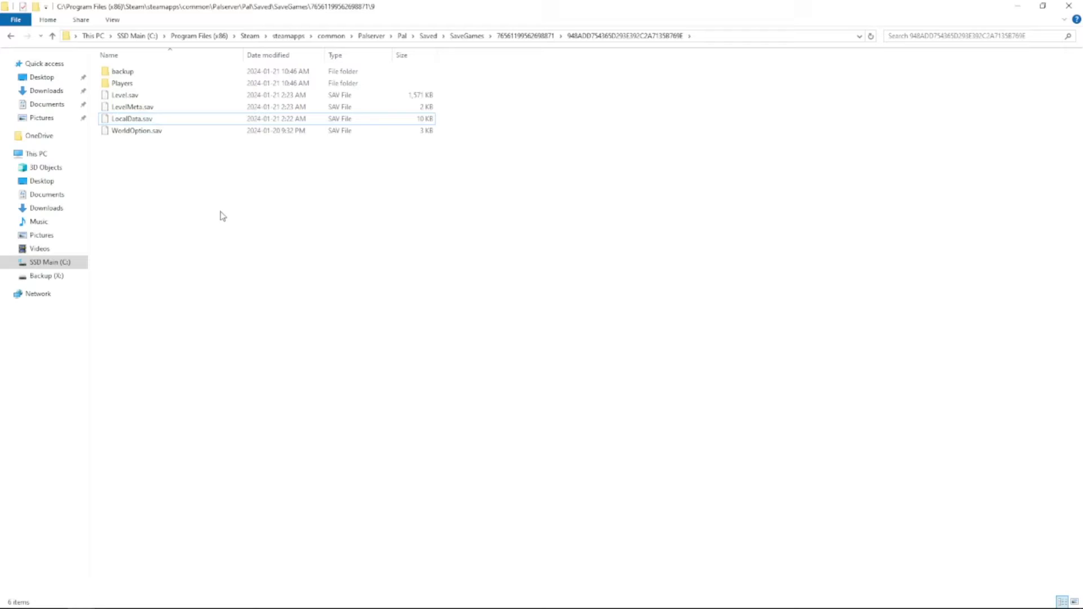
Check the local backups, then open world snapshot 2024.01.21-02.22.41 and inspect its Players folder
double_click(121, 74)
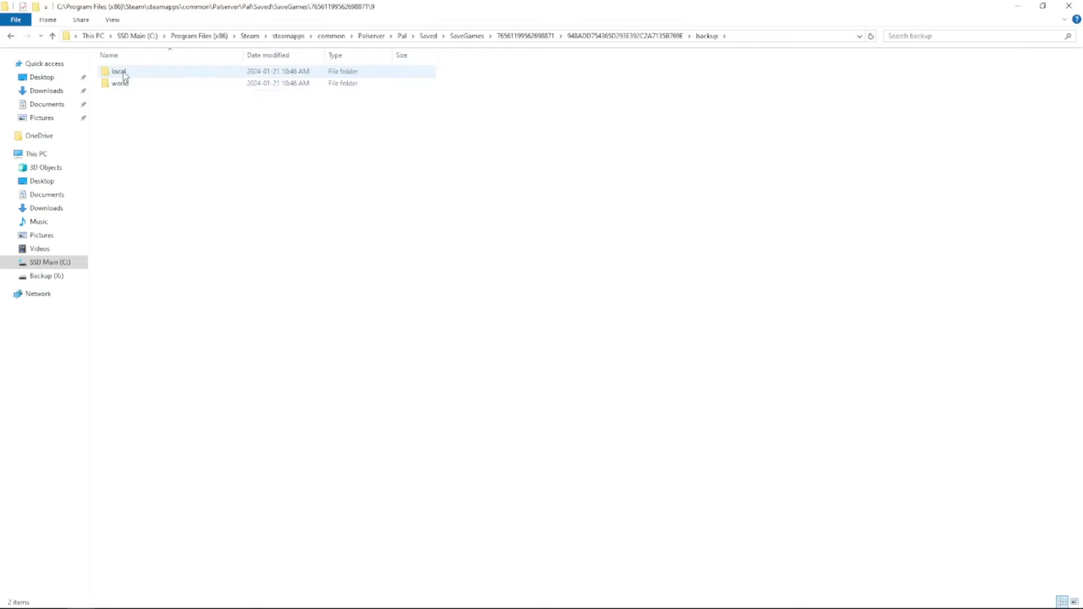
double_click(122, 74)
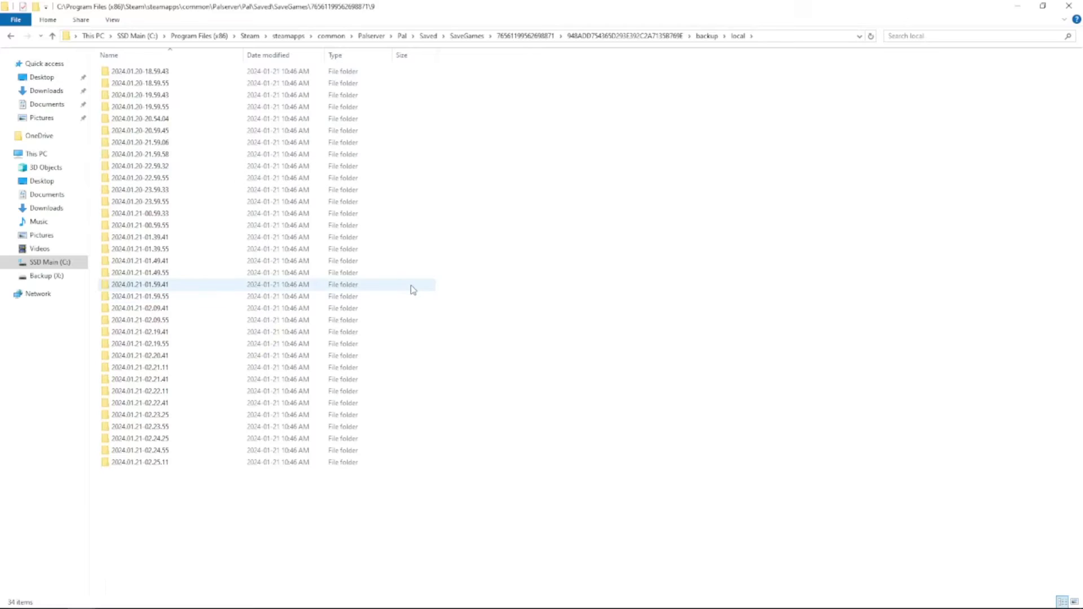
click(707, 36)
double_click(117, 83)
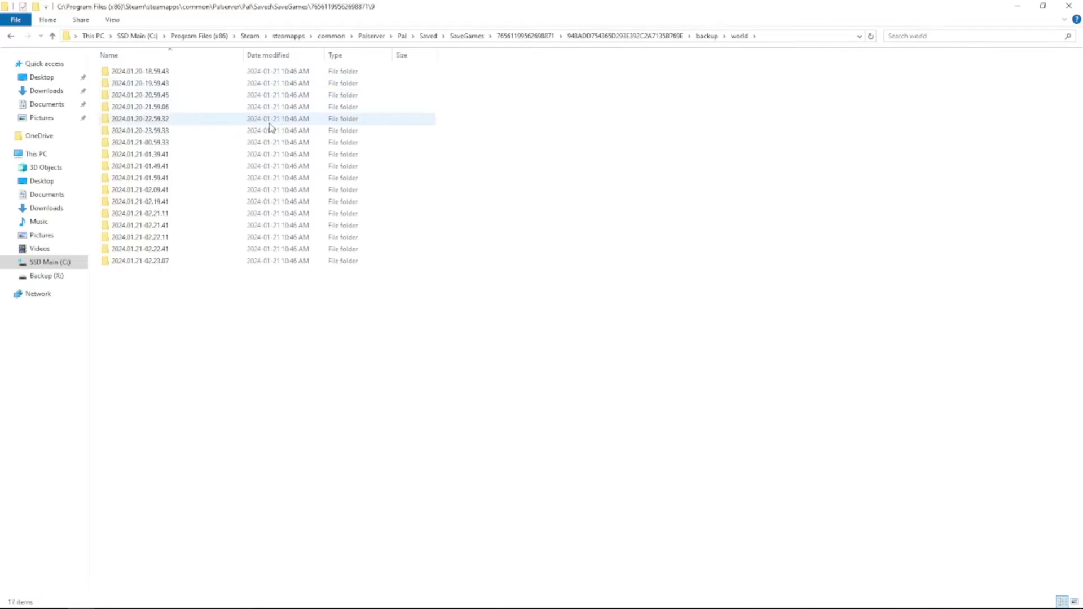
click(107, 261)
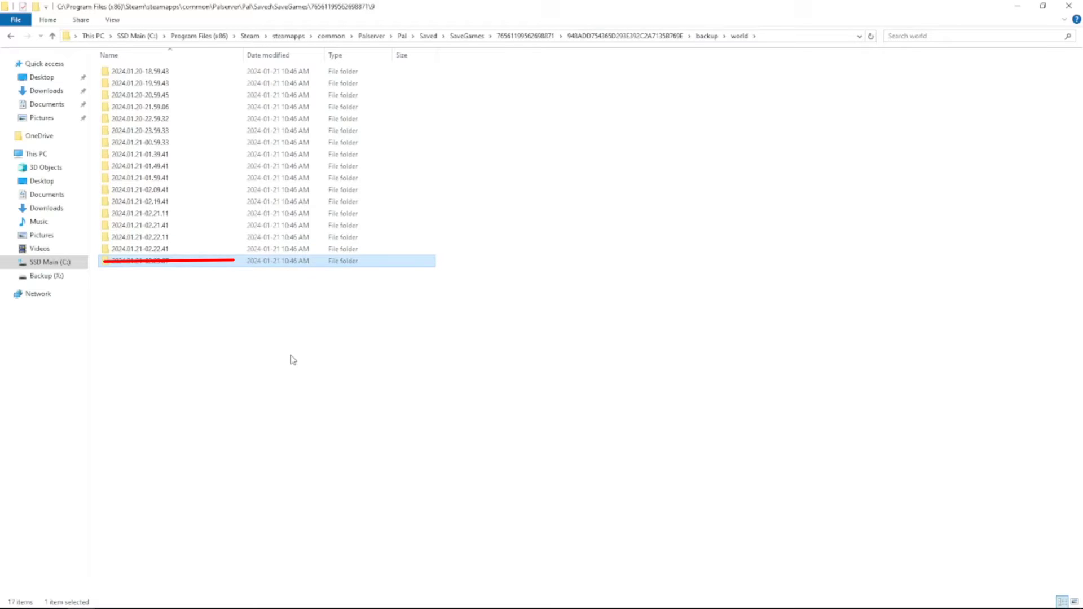
click(163, 250)
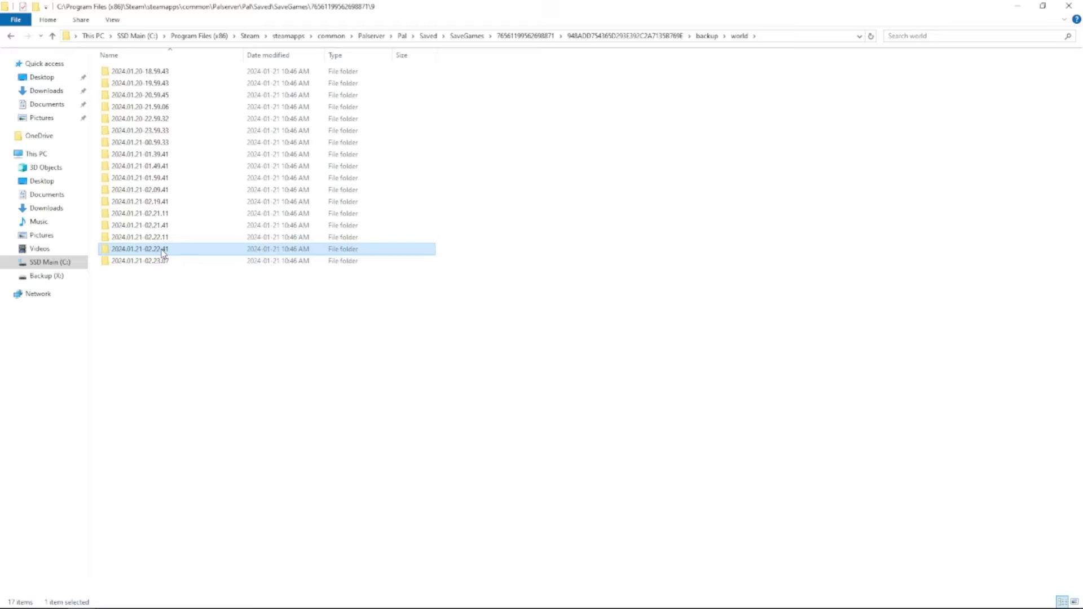
double_click(162, 250)
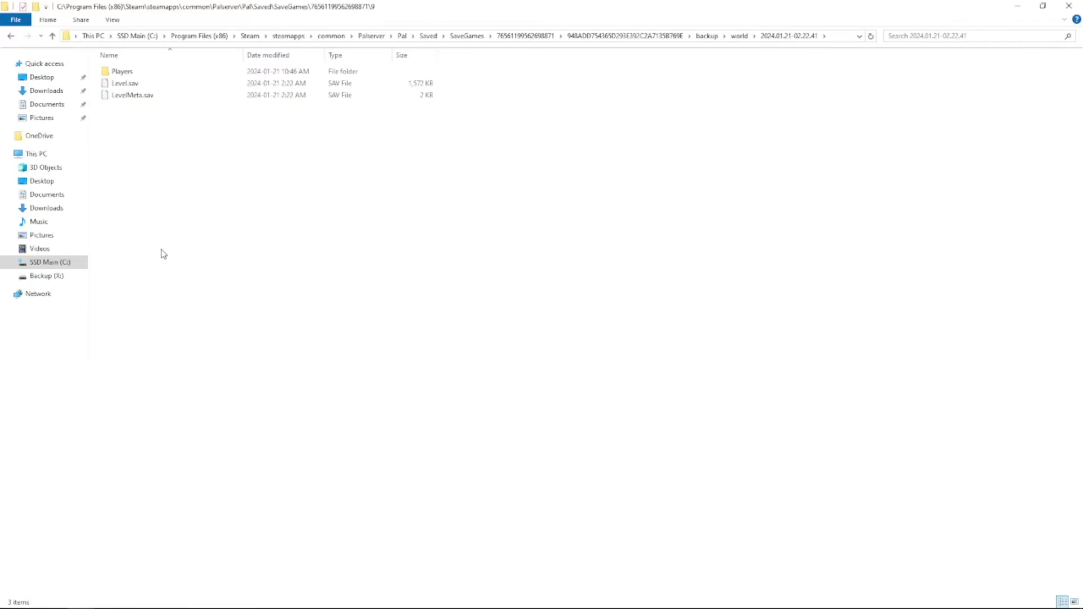
double_click(126, 72)
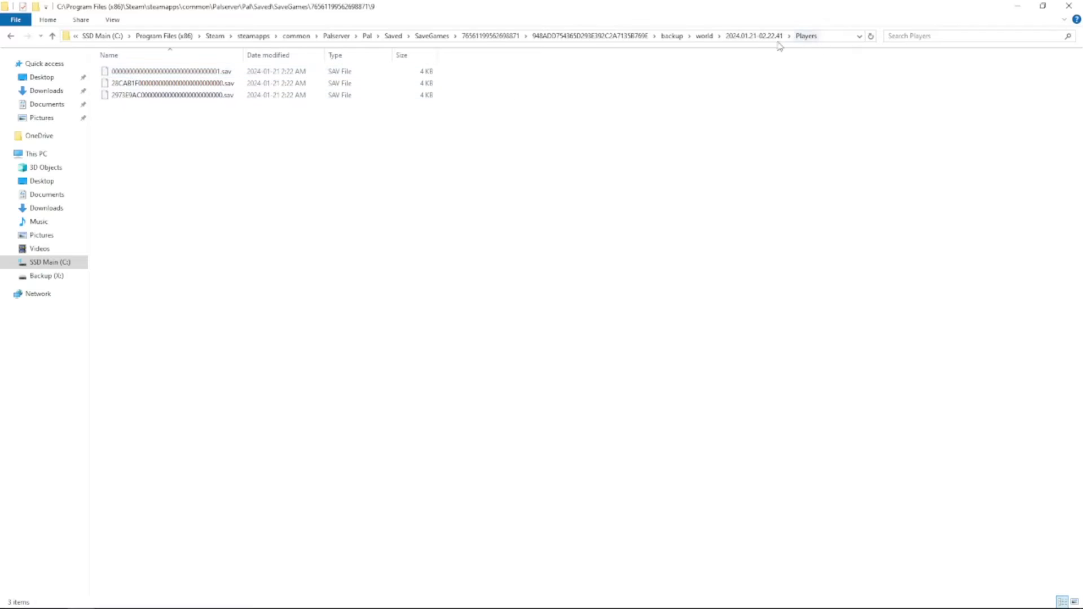
click(754, 36)
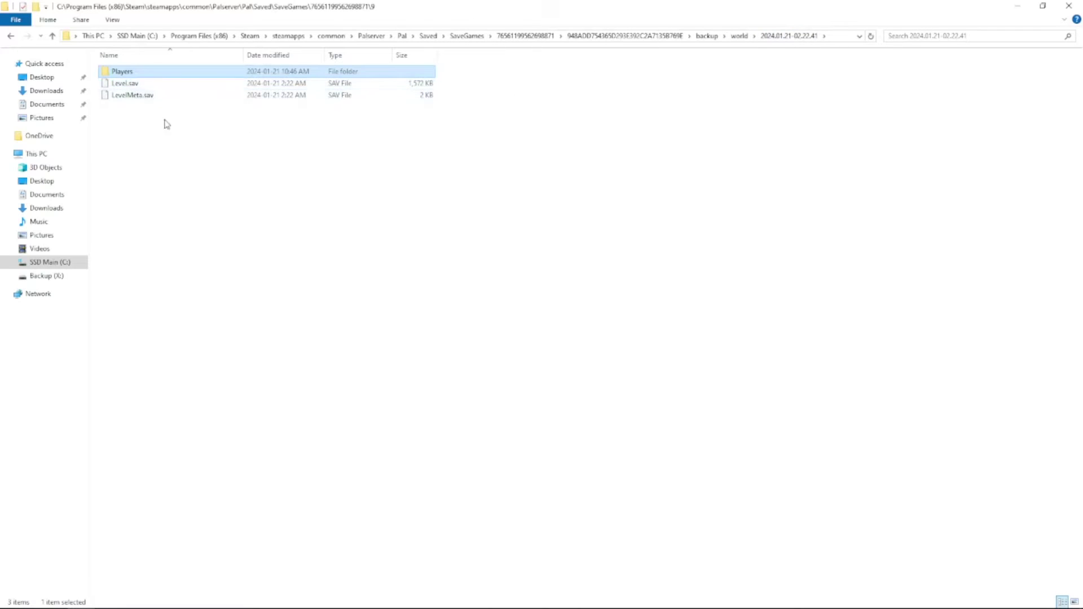
Select Players, Level.sav and LevelMeta.sav in the snapshot and copy them
key(ctrl+a)
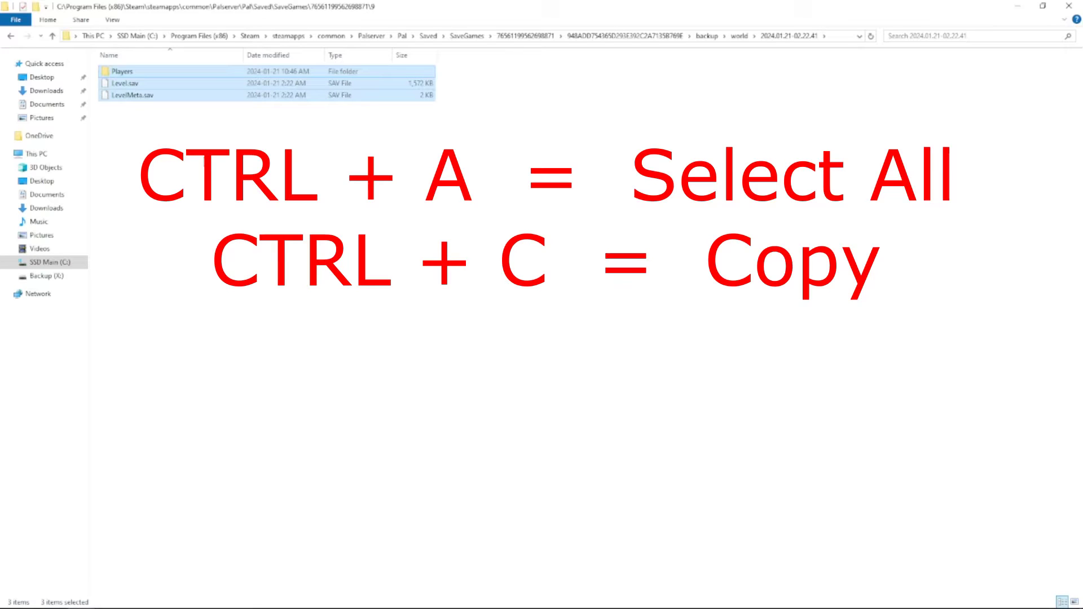
click(211, 172)
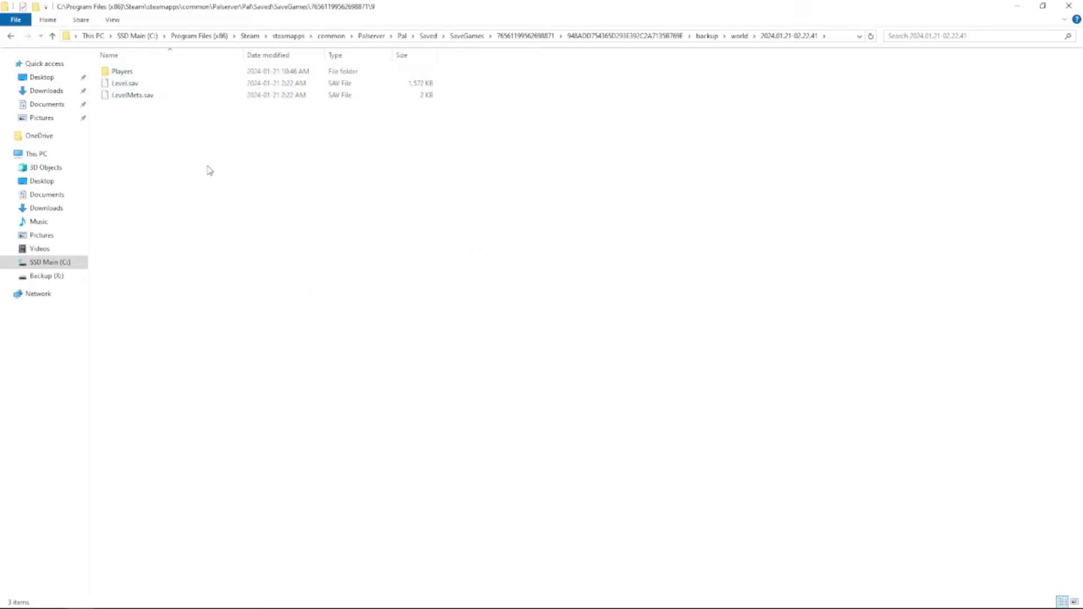
mouse_move(129, 75)
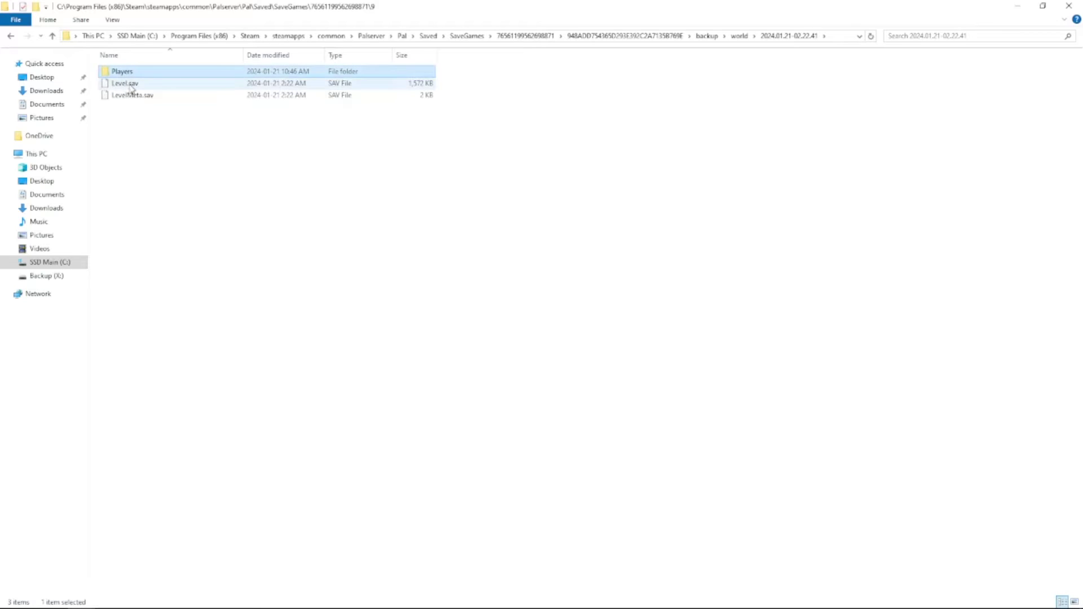
ctrl+click(131, 86)
ctrl+click(144, 95)
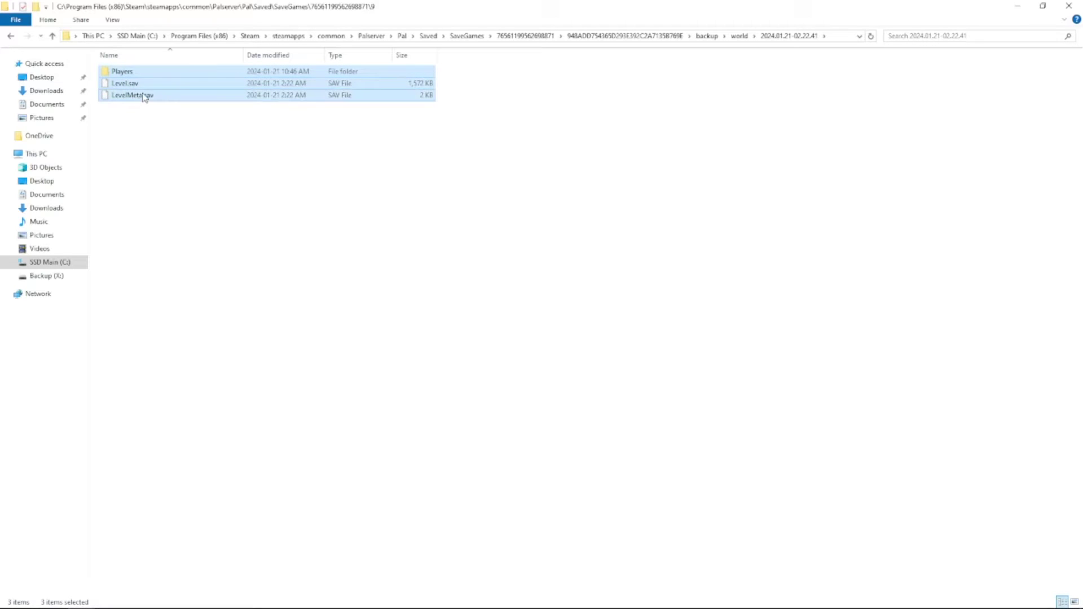
right_click(144, 96)
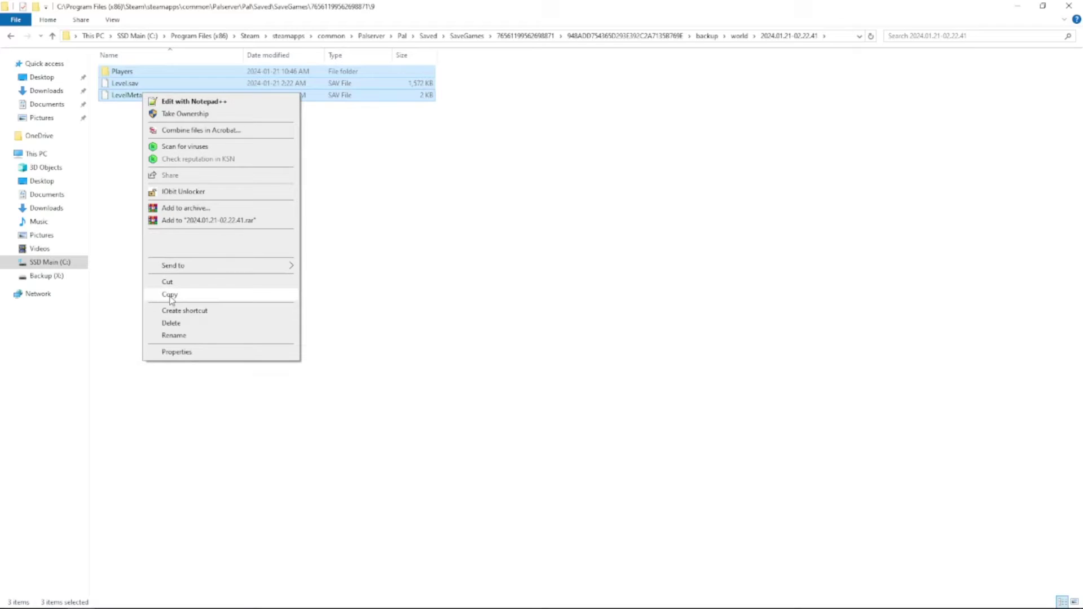
click(394, 306)
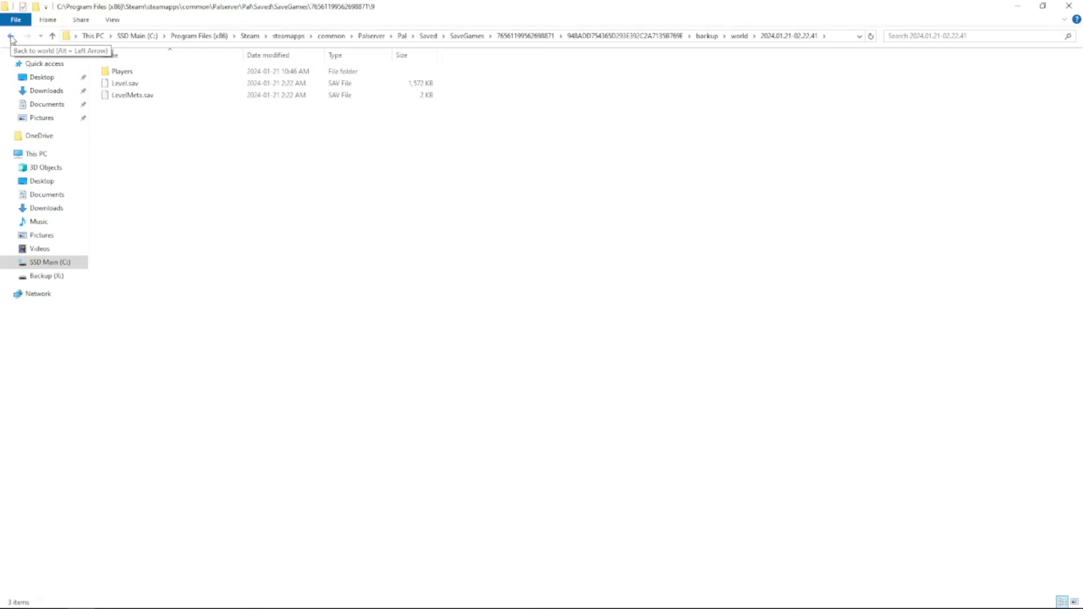
Paste the copied backup items into the main world save folder, replacing the existing files
click(11, 36)
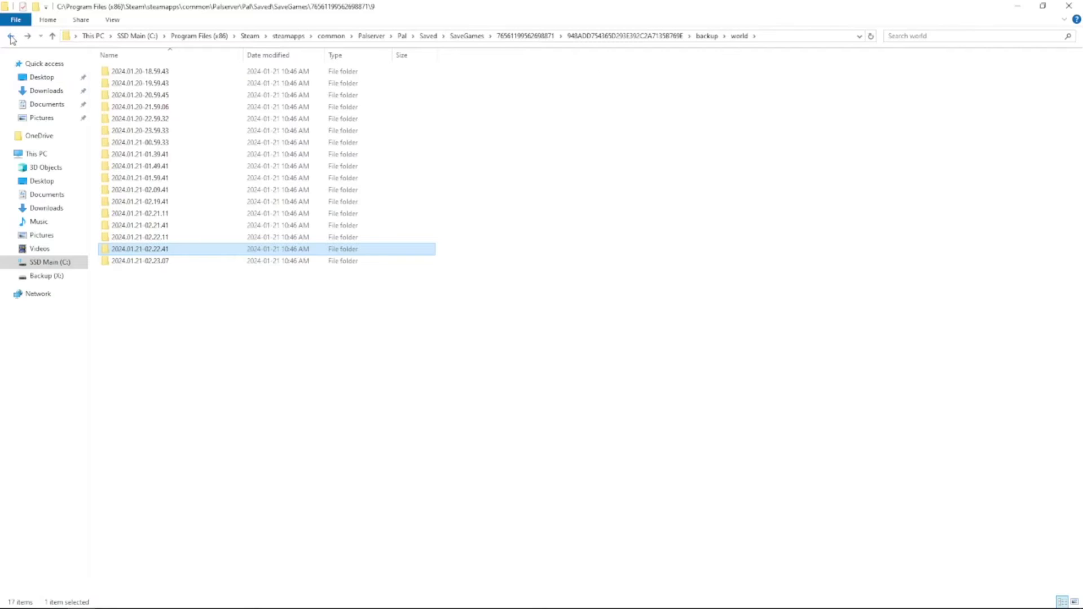
click(11, 37)
click(11, 36)
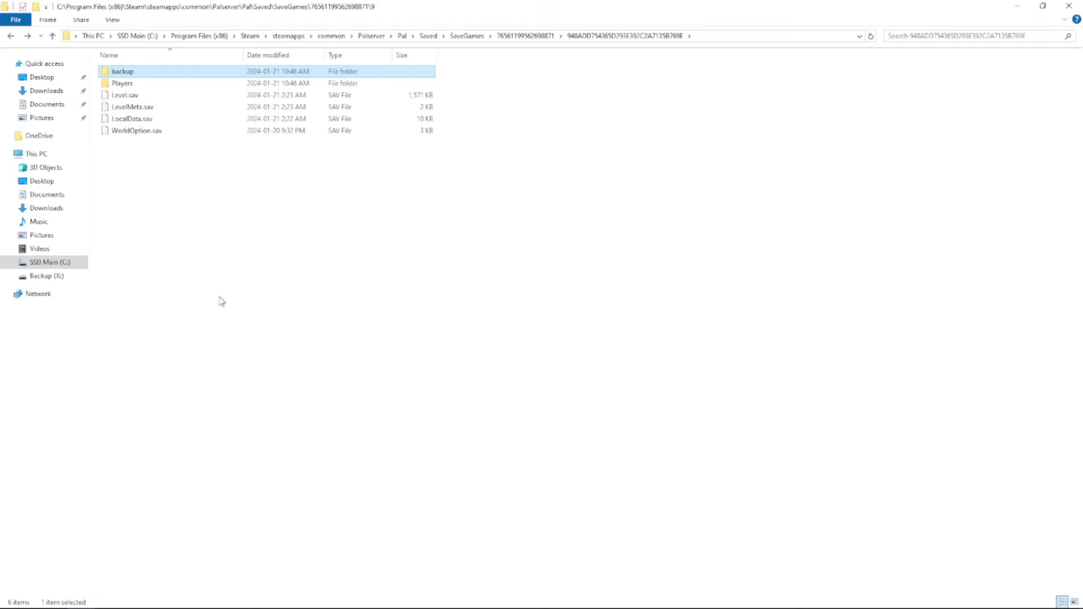
right_click(335, 322)
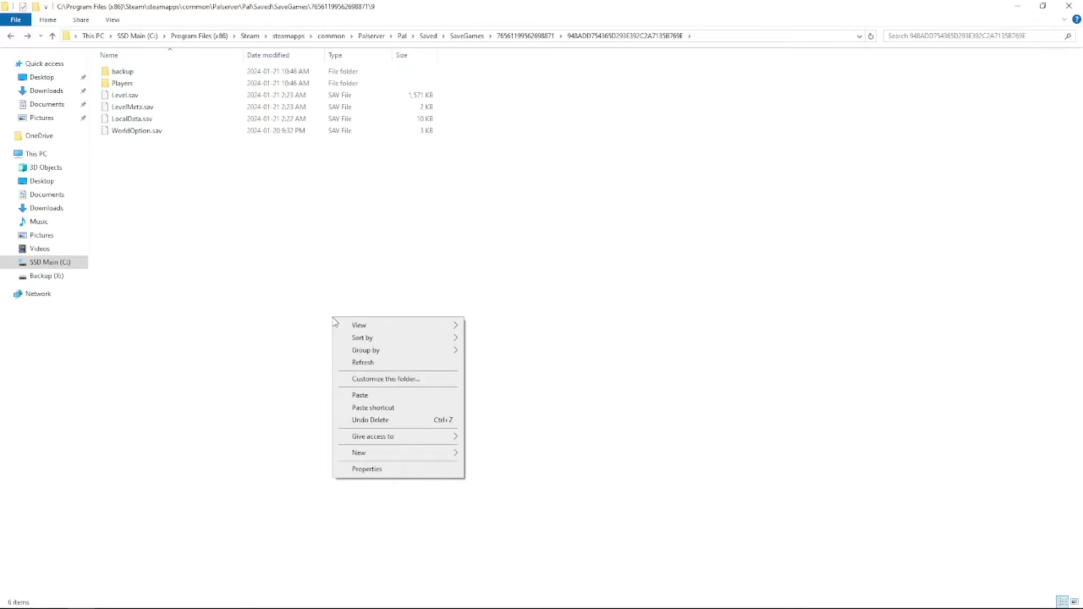
click(364, 394)
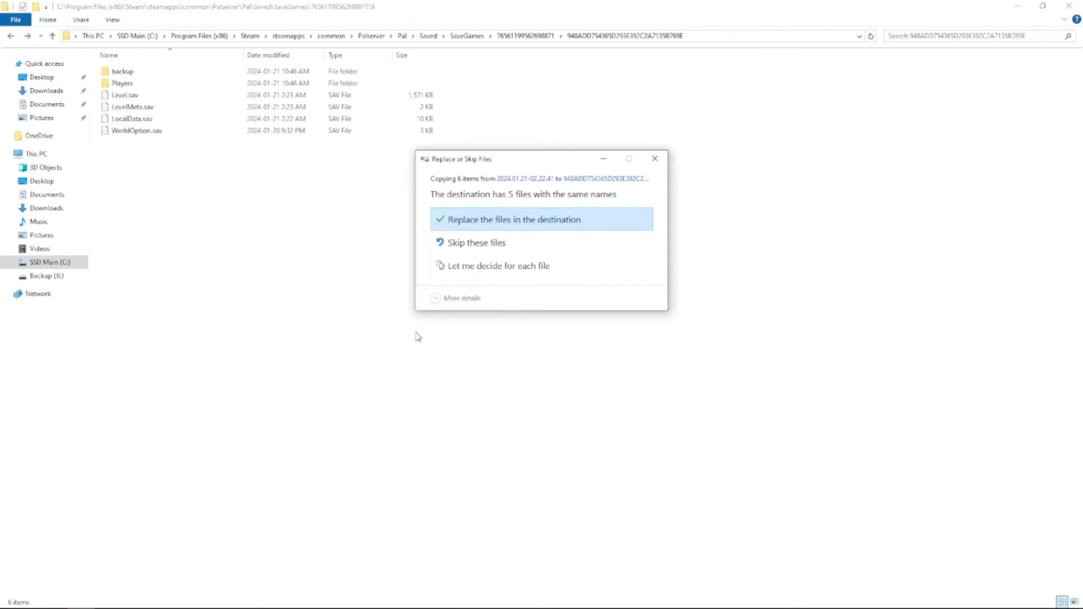
click(500, 220)
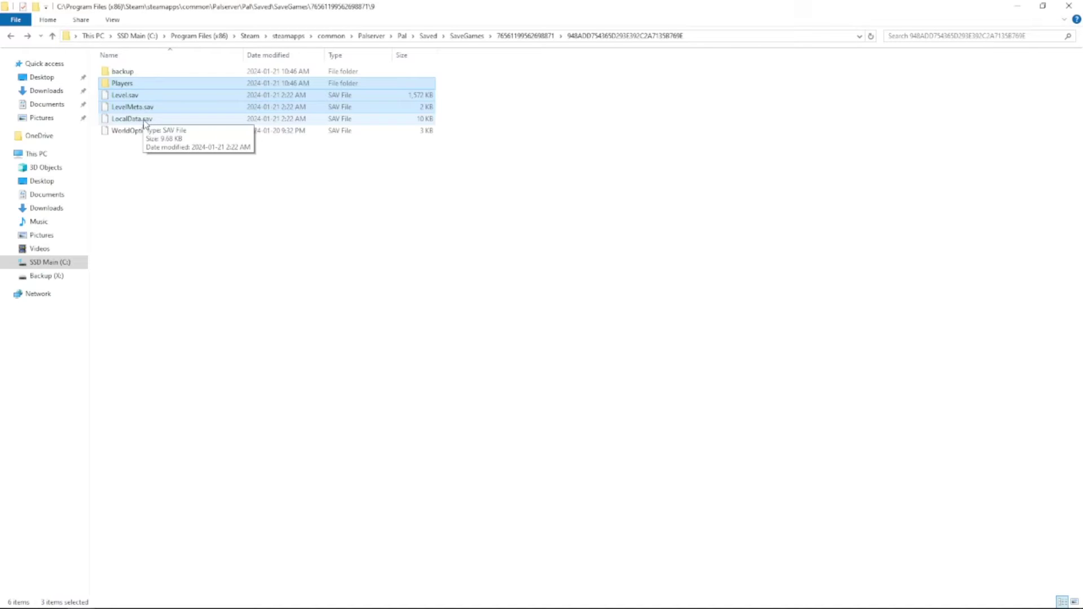
Go into the backup folder, look at the world backups, and return to the backup level
double_click(119, 73)
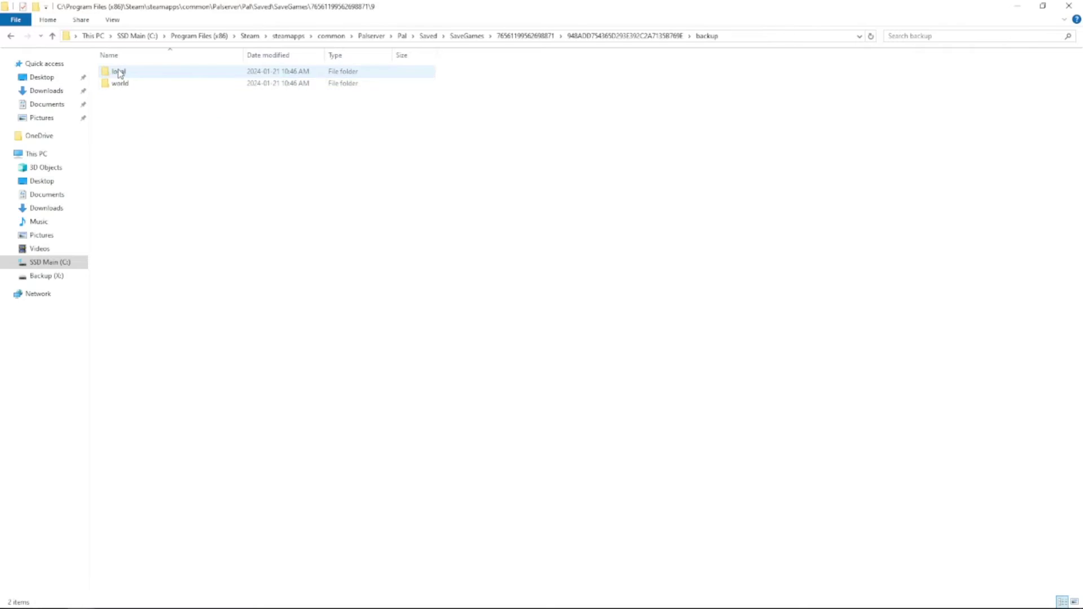
click(120, 85)
double_click(121, 84)
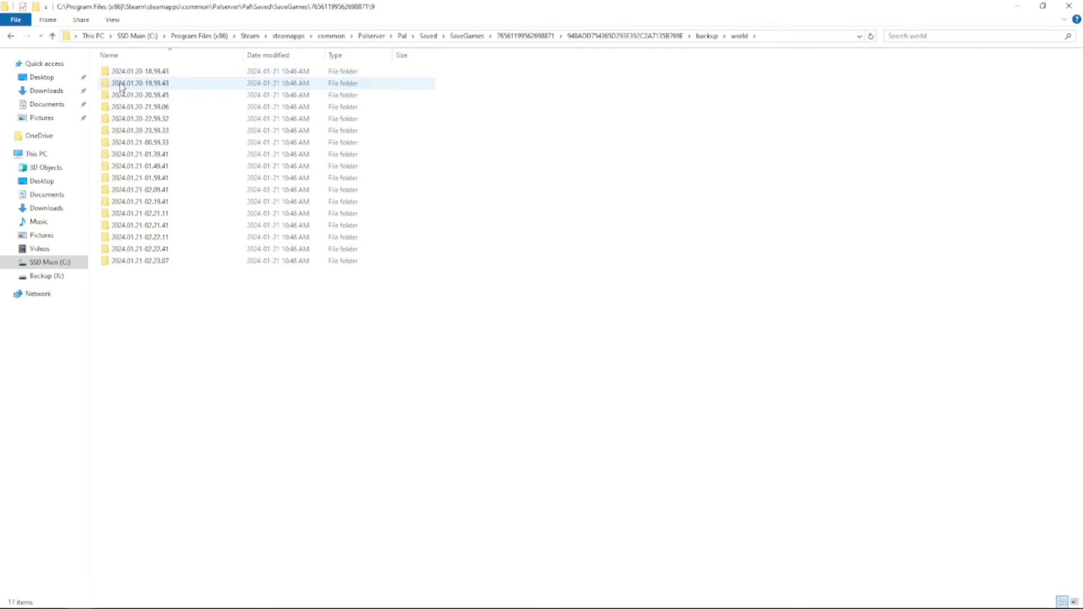
click(708, 37)
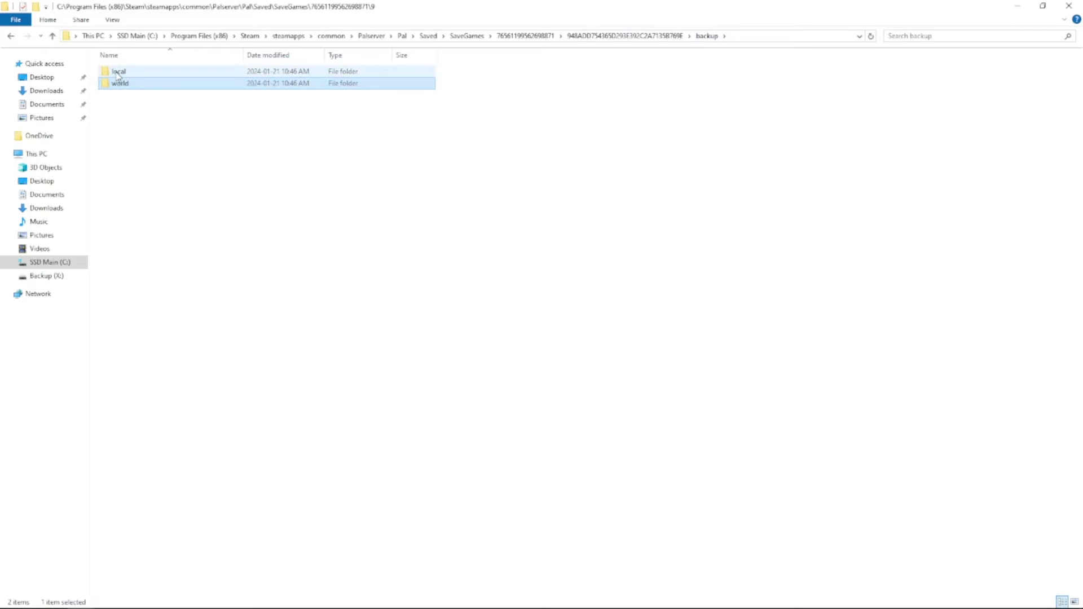
Copy LocalData.sav from the 2024.01.21-02.24.55 local backup
click(117, 75)
double_click(118, 74)
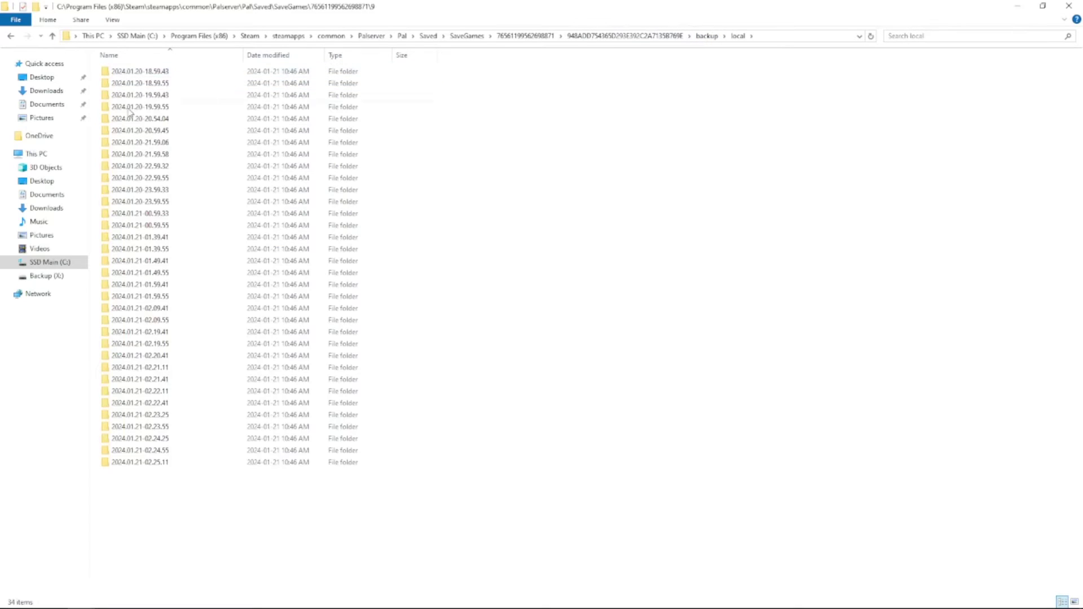
double_click(158, 452)
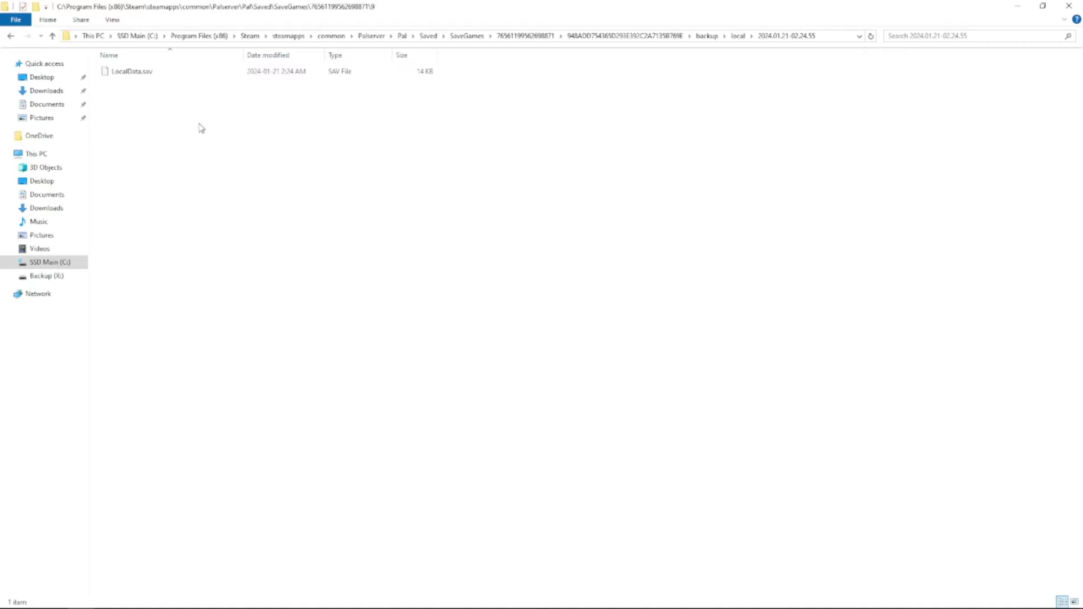
right_click(144, 74)
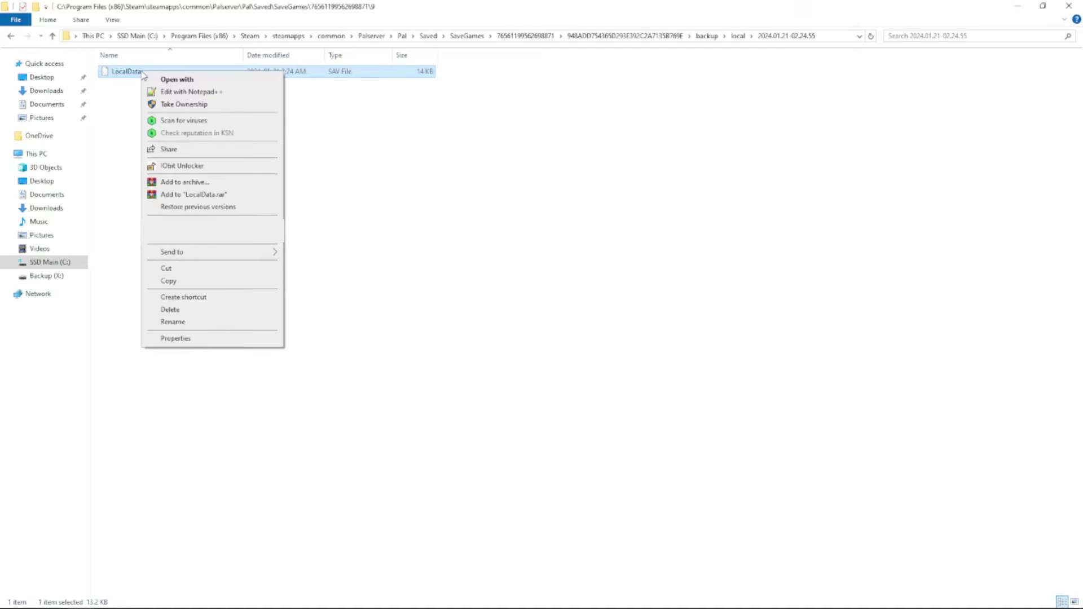
click(168, 282)
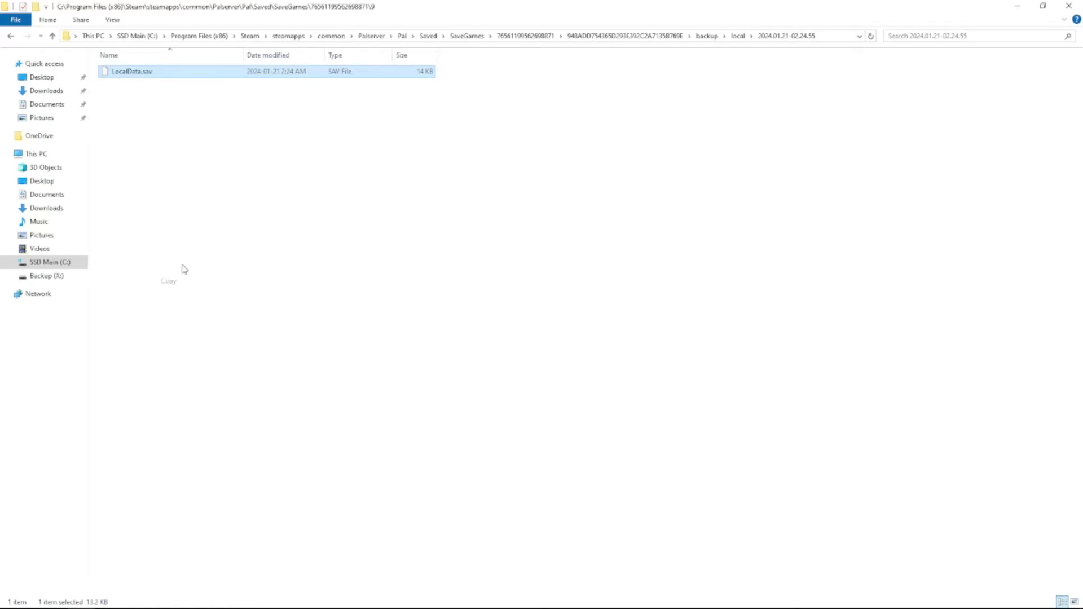
Paste LocalData.sav into the main save folder, replacing the existing copy
click(11, 36)
click(11, 36)
click(11, 36)
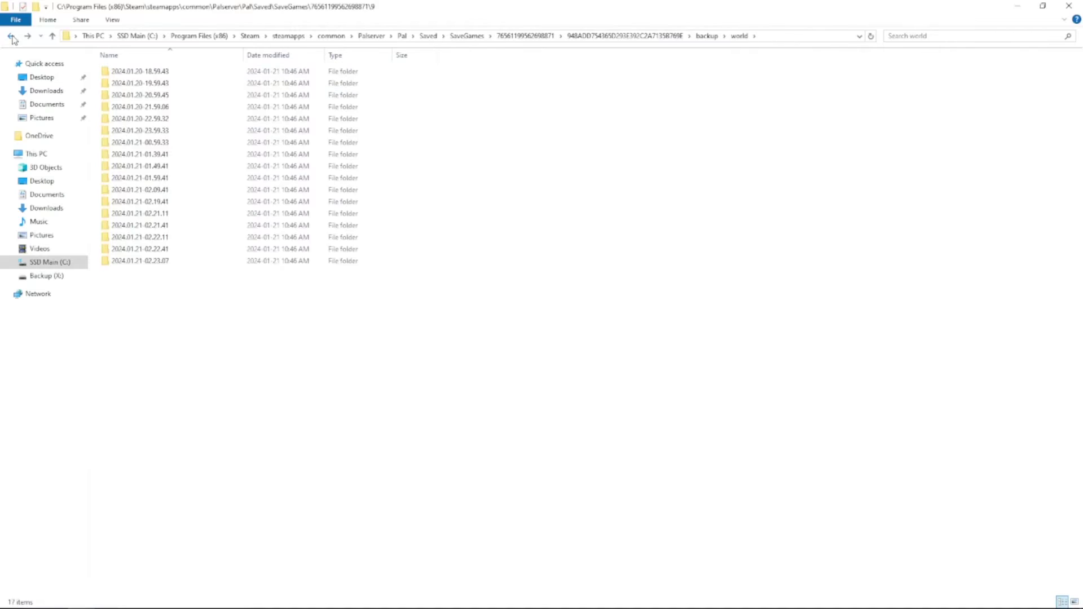
click(12, 36)
click(12, 36)
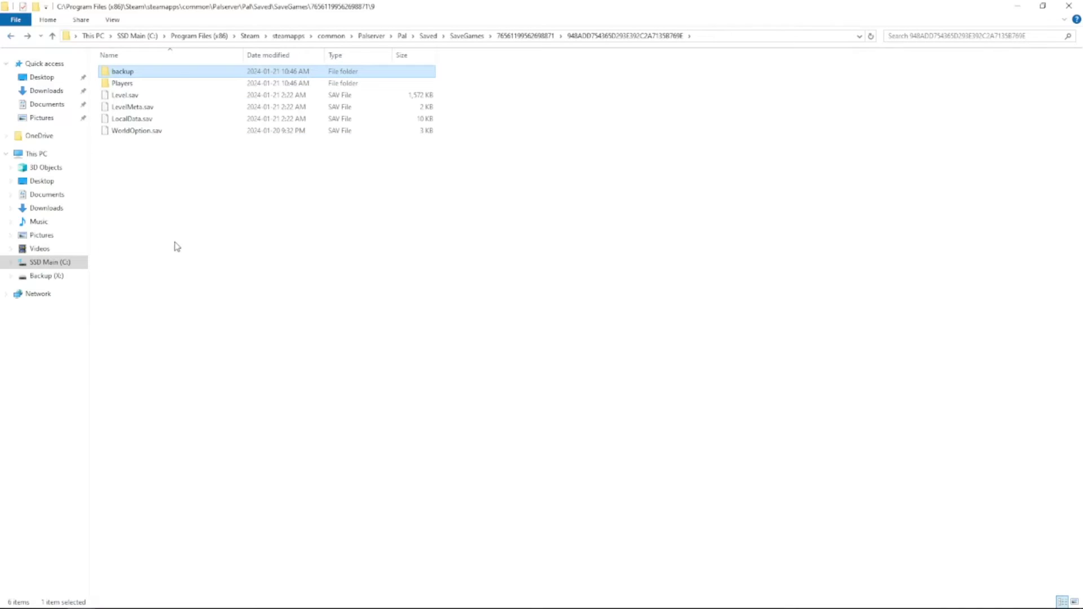
right_click(193, 241)
click(225, 319)
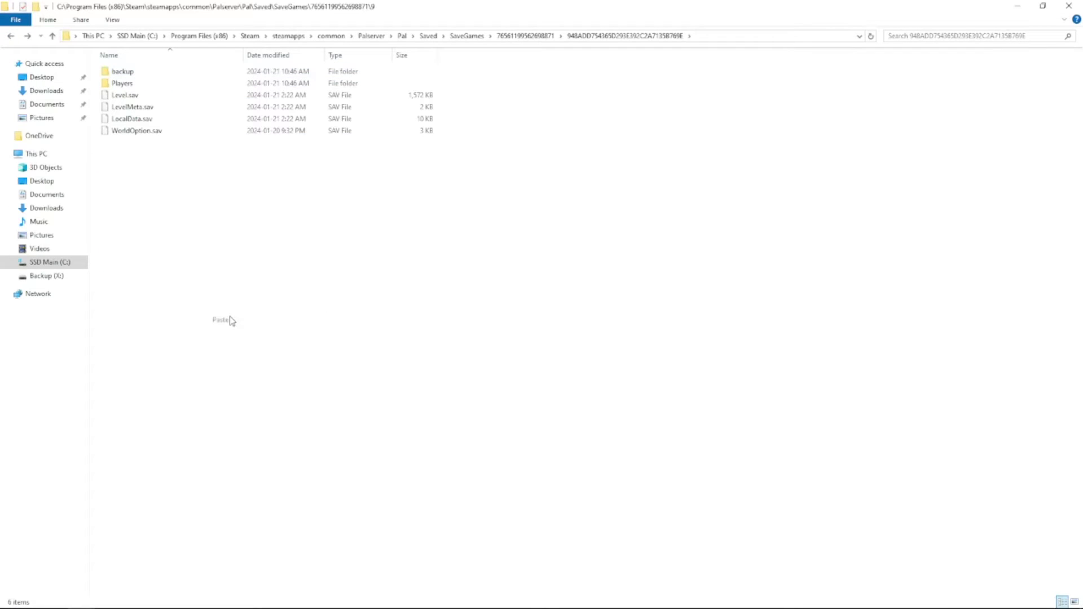
click(460, 220)
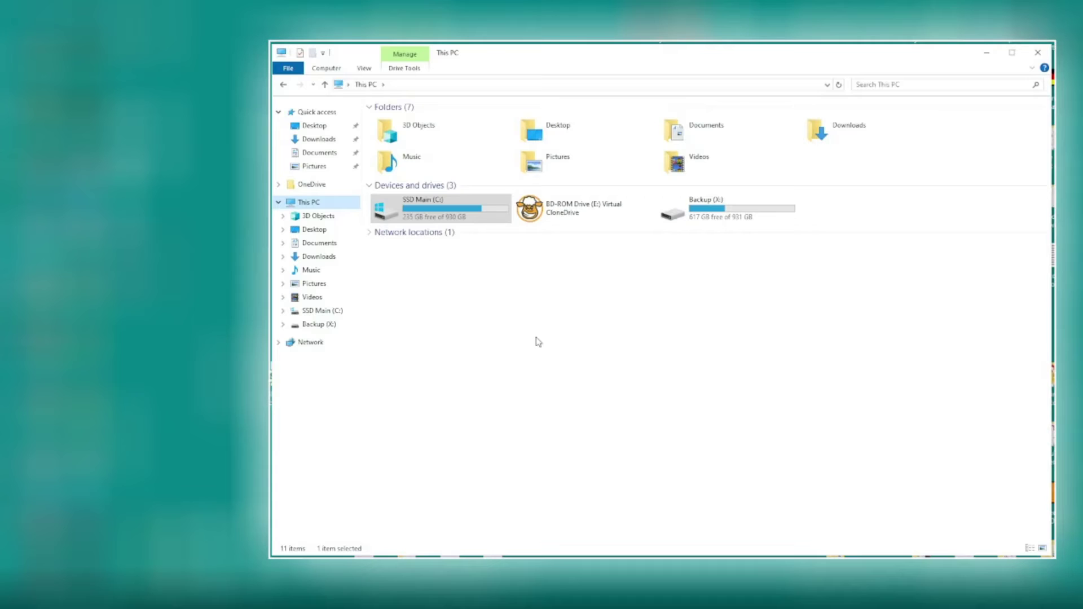
Open the user's profile folder via SSD Main (C:) > Users
double_click(445, 213)
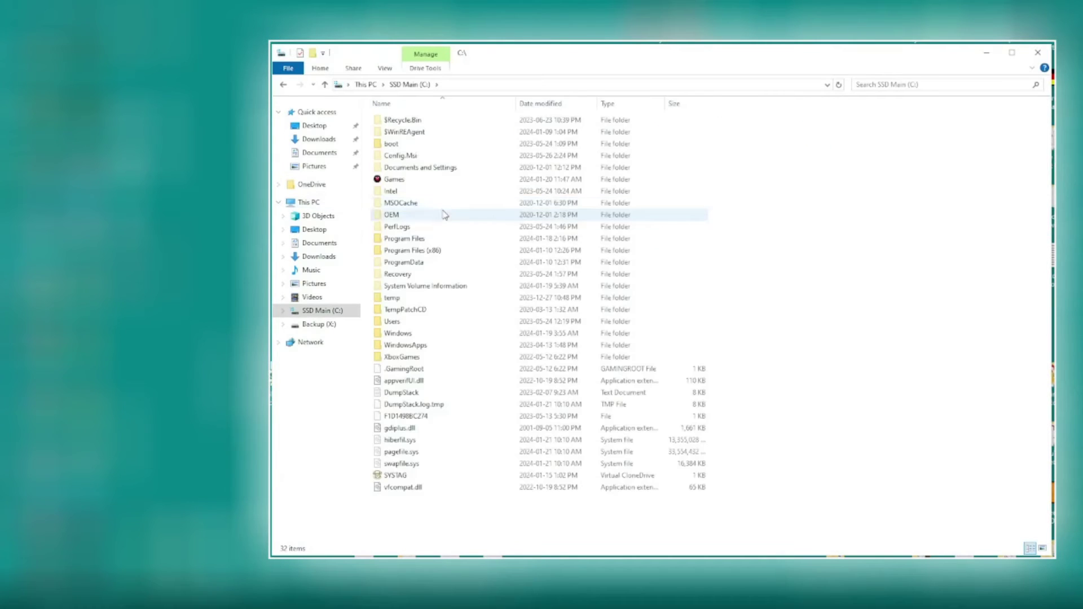
double_click(388, 322)
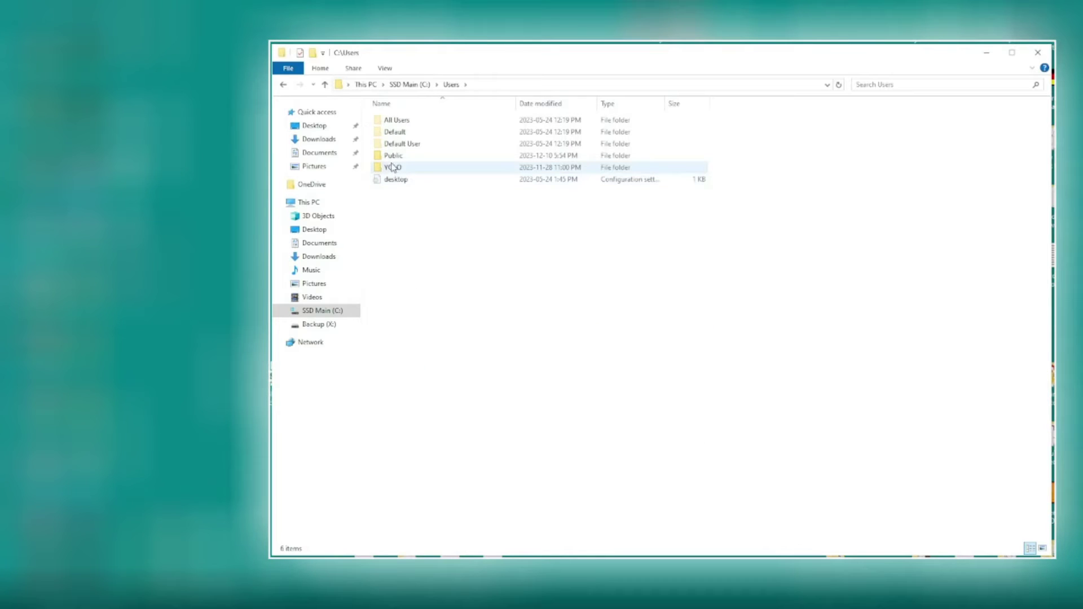
double_click(393, 168)
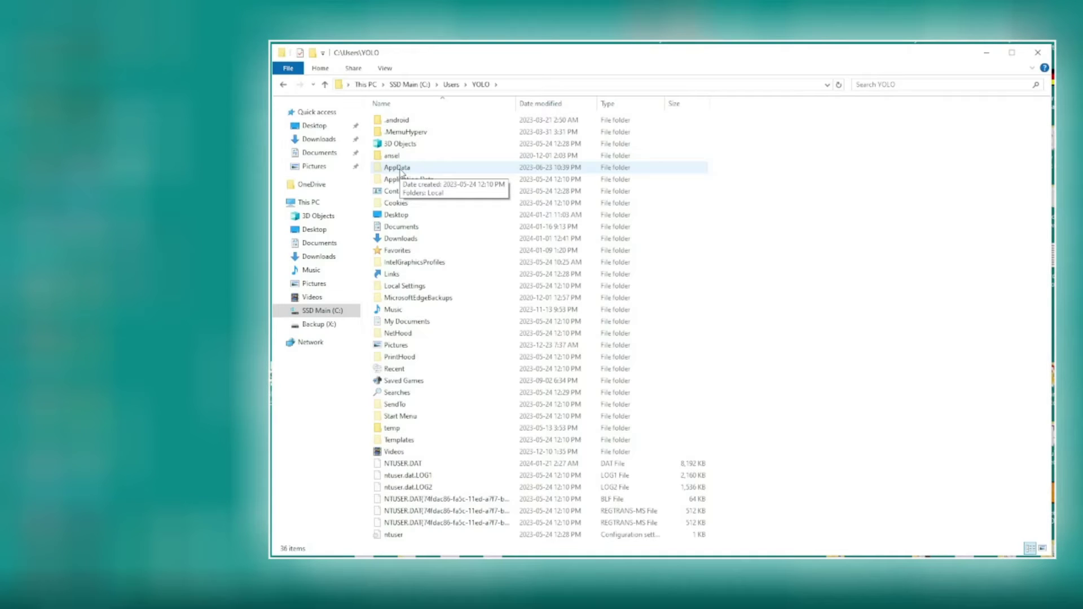
click(288, 69)
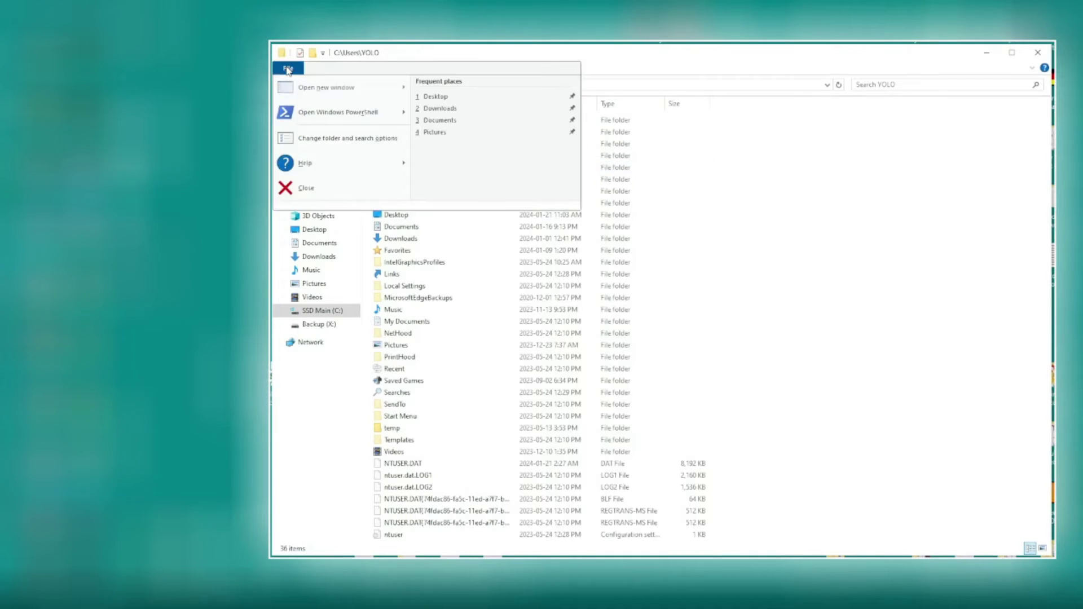
Adjust the hidden-files setting in Folder Options and turn on View > Hidden items so AppData shows
click(323, 141)
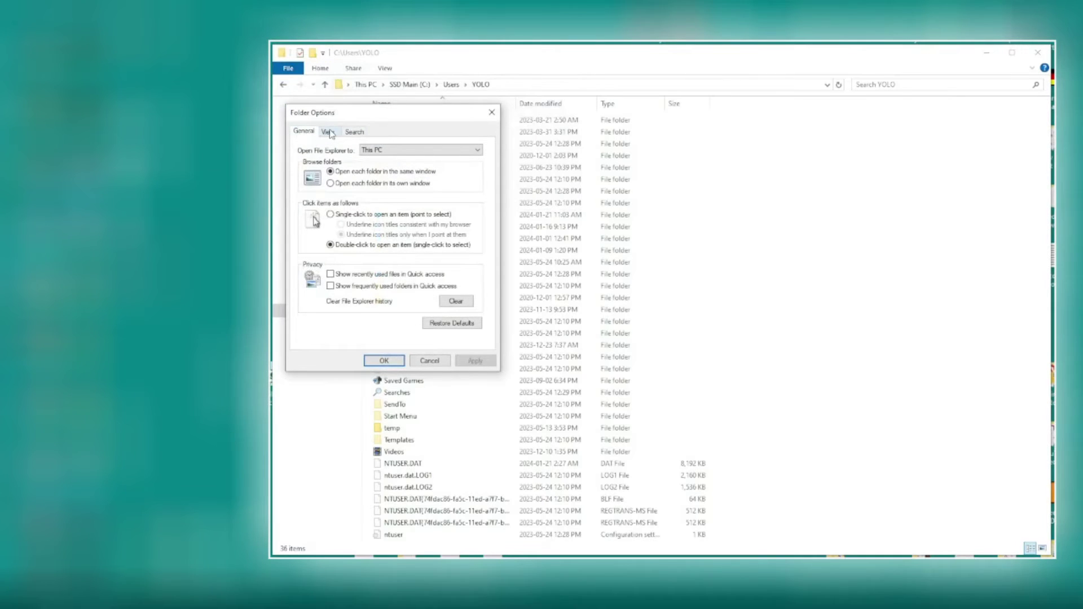
click(328, 132)
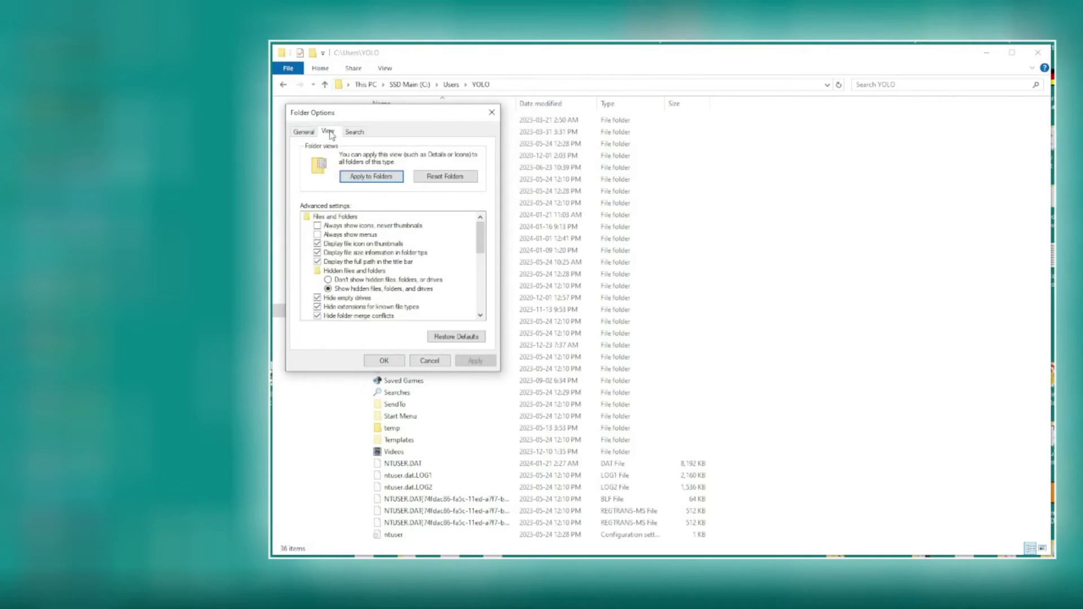
click(330, 280)
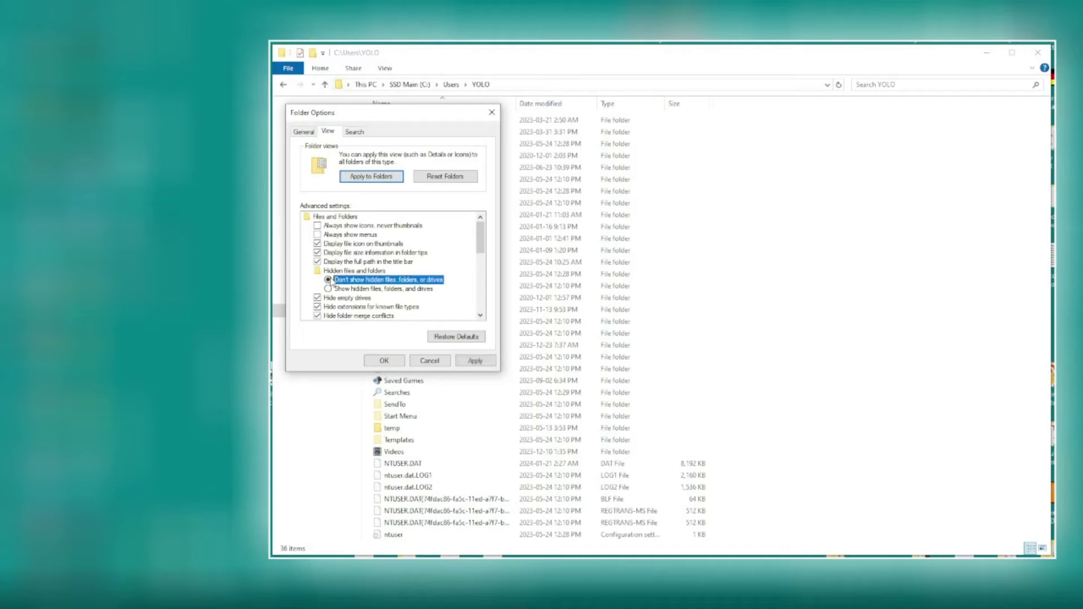
click(384, 361)
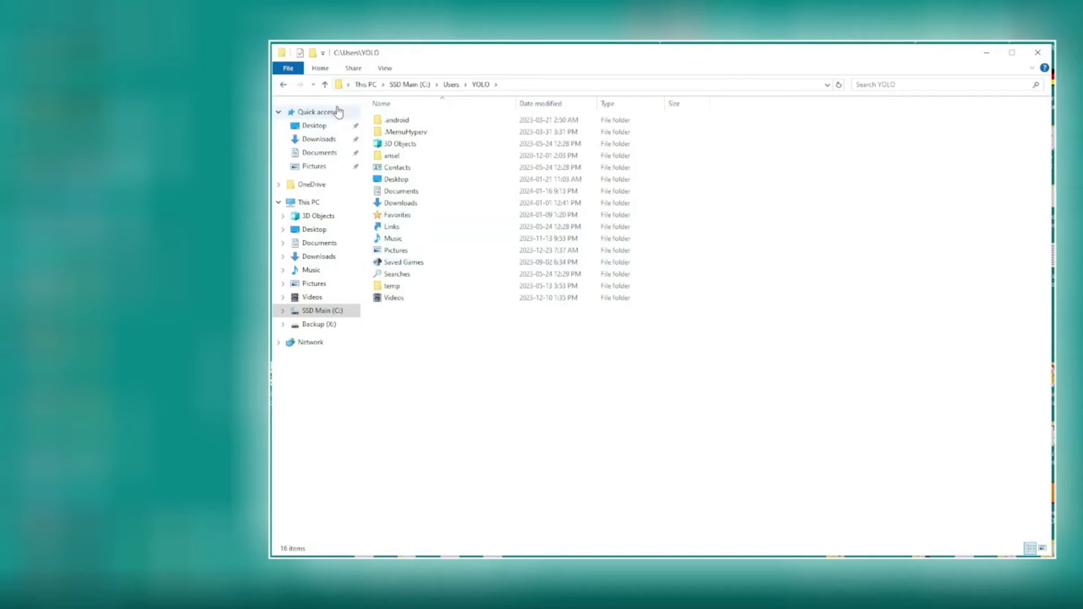
click(386, 68)
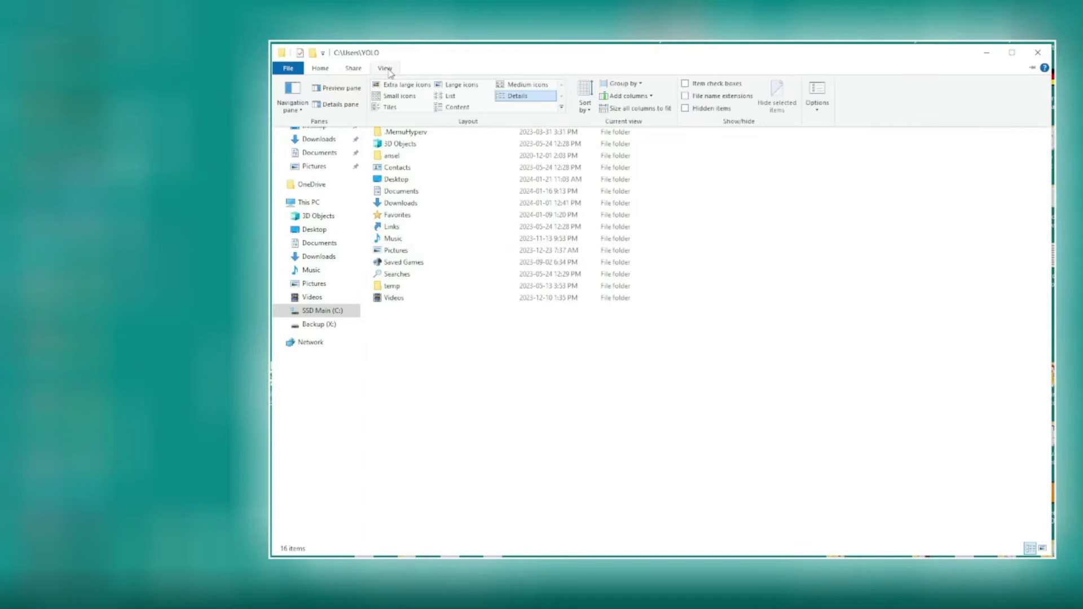
click(686, 109)
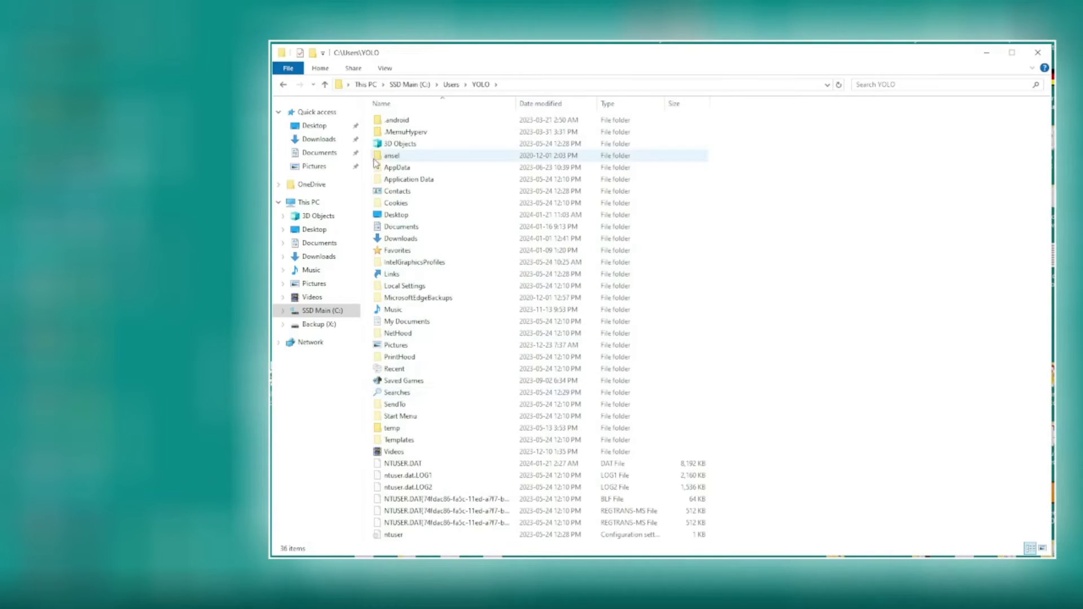
Go through AppData\Local\Pal\Saved\SaveGames into the numbered ID folder and the world save folder
click(388, 169)
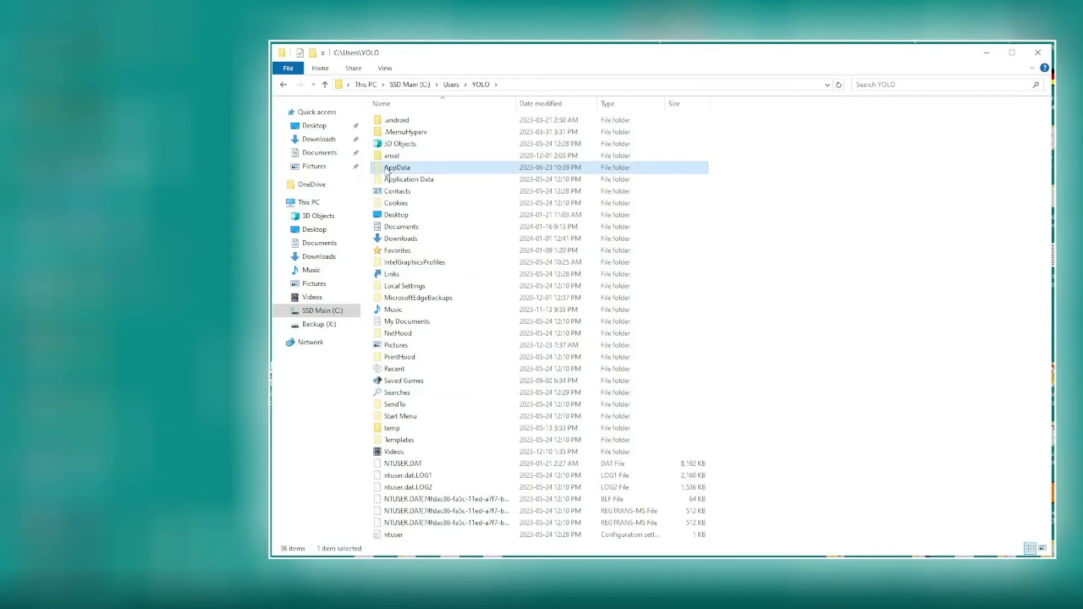
double_click(388, 171)
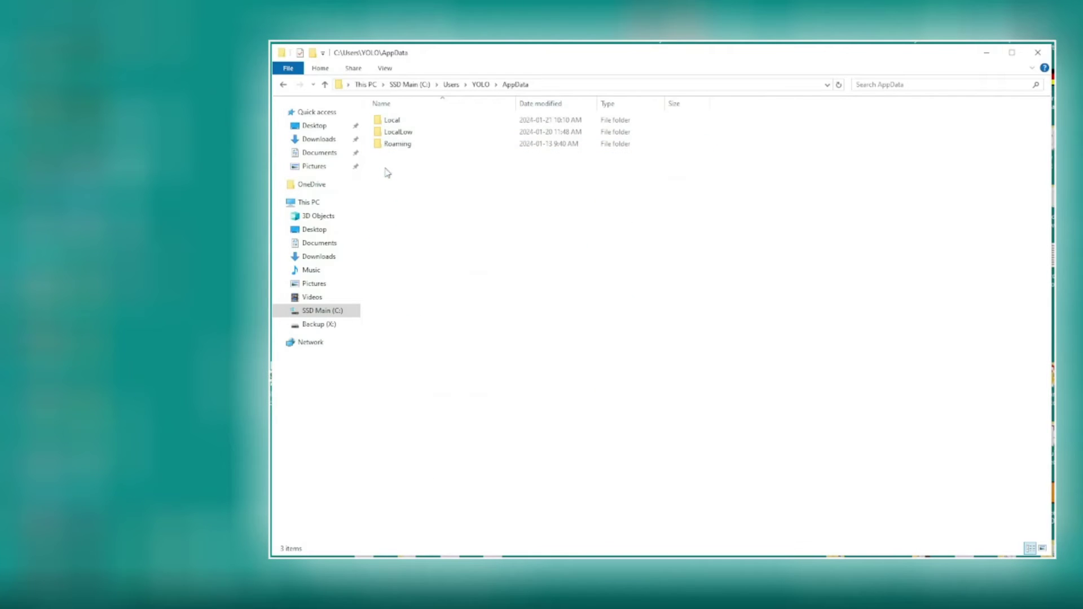
click(388, 123)
double_click(388, 123)
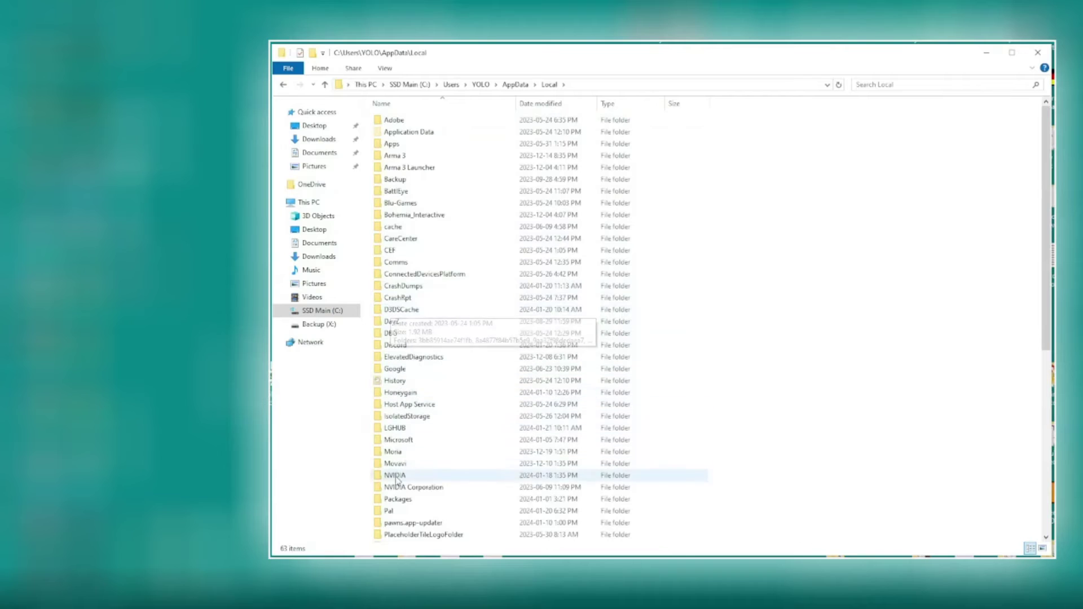
double_click(382, 512)
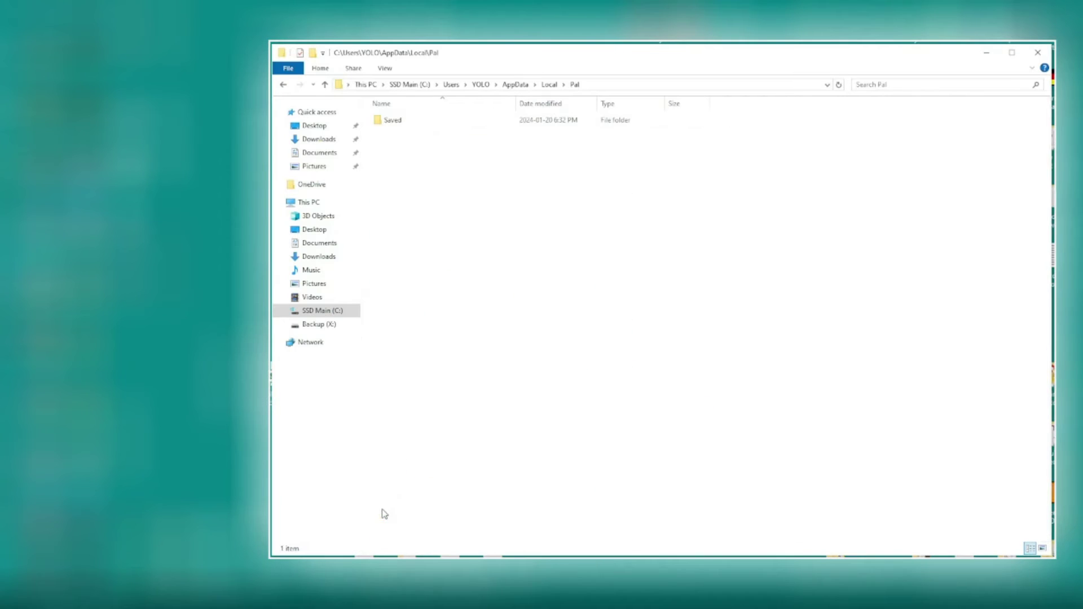
double_click(392, 122)
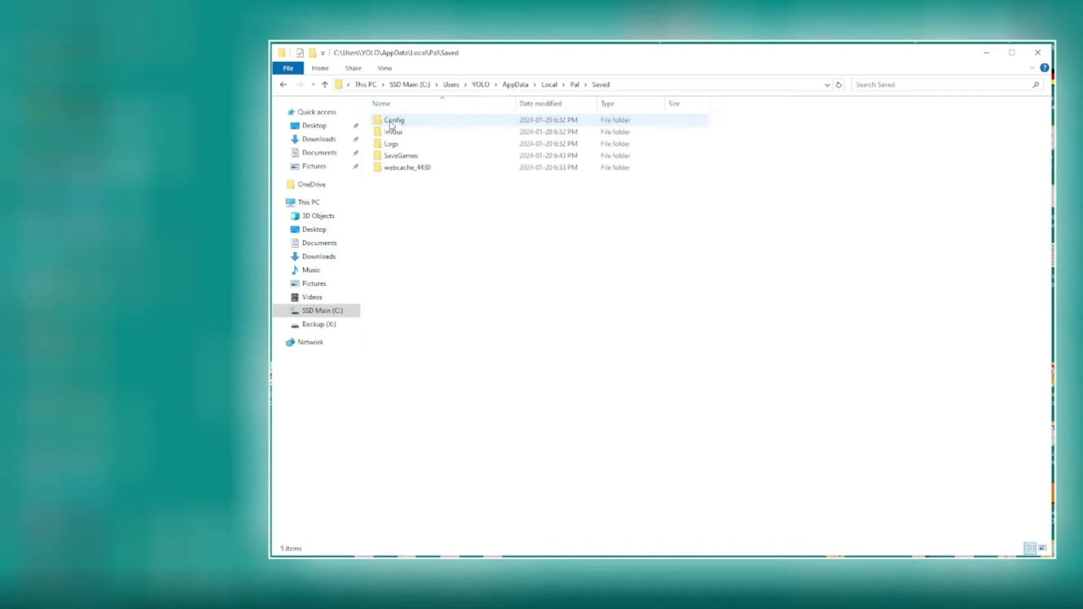
click(406, 158)
double_click(406, 158)
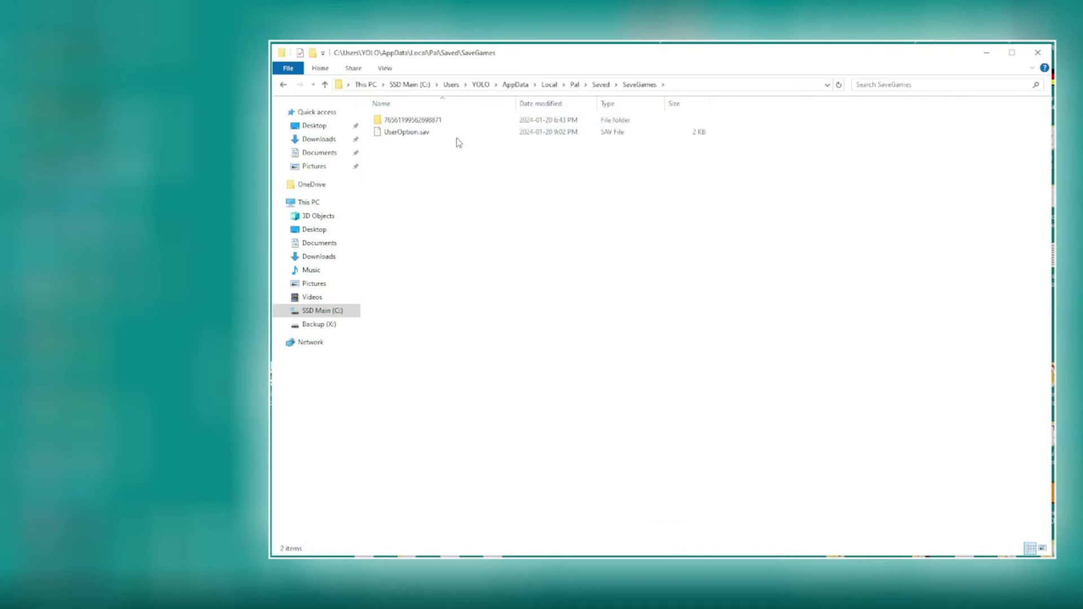
double_click(432, 124)
double_click(429, 121)
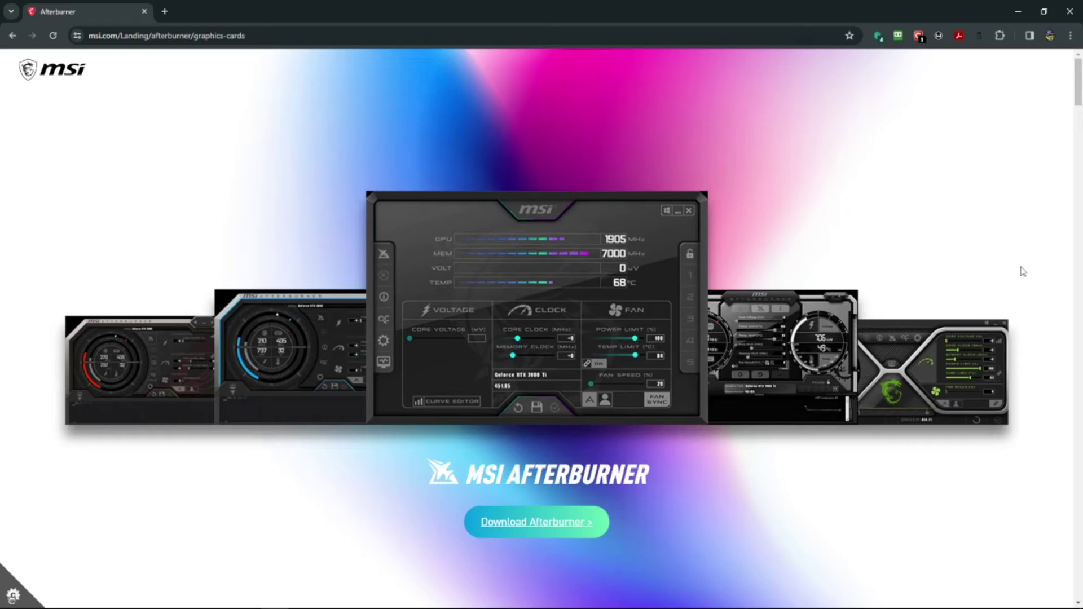
Download MSIAfterburnerSetup.zip from the MSI Afterburner page on msi.com
click(550, 521)
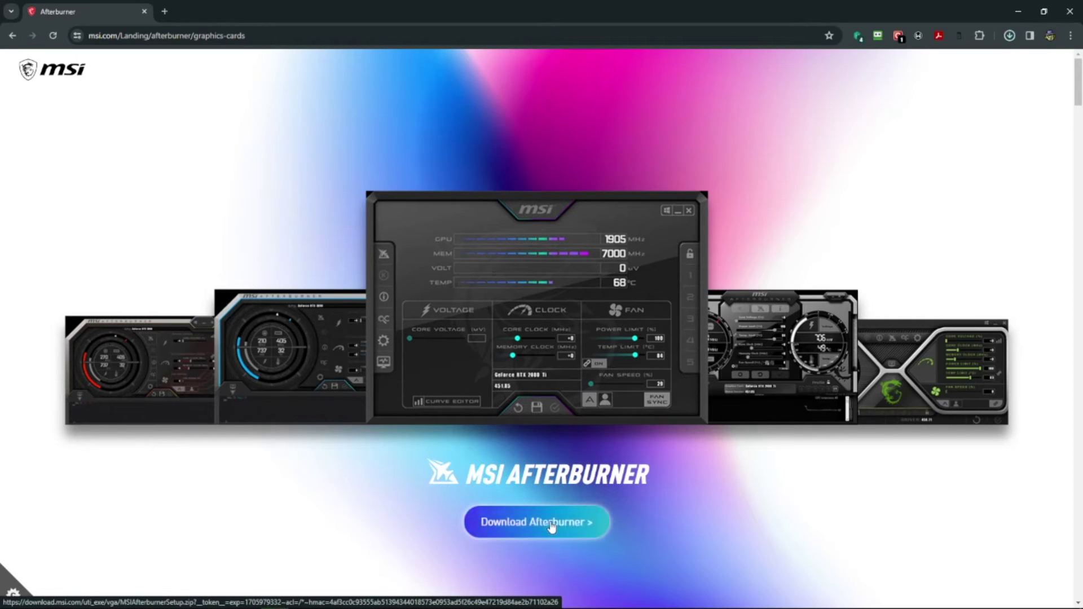
click(551, 524)
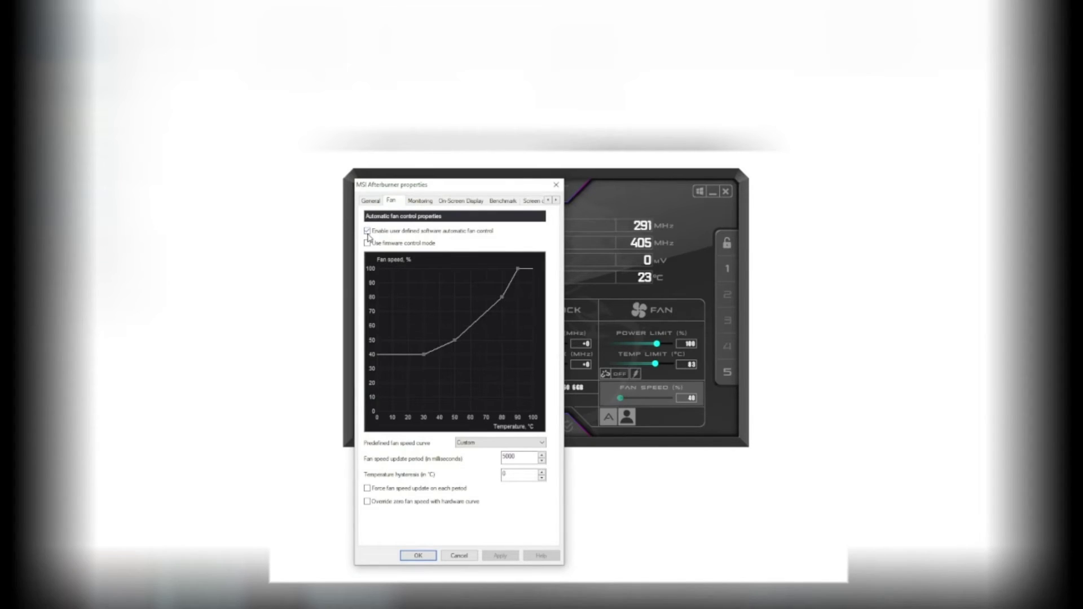
mouse_move(368, 237)
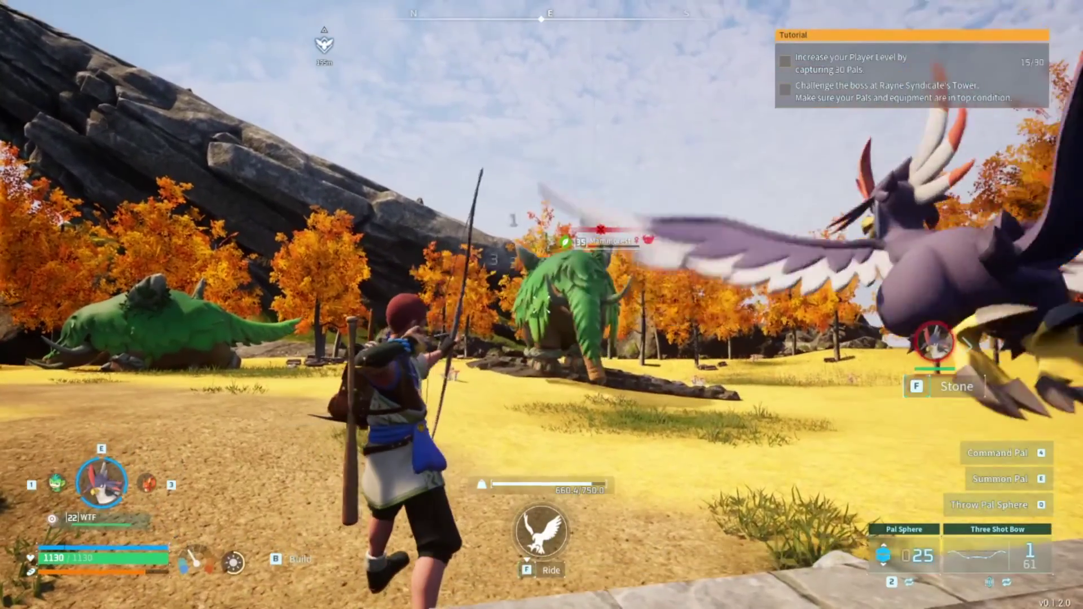
Fire Three Shot Bow arrows at the Mammorest until downed, then give up to respawn
click(542, 305)
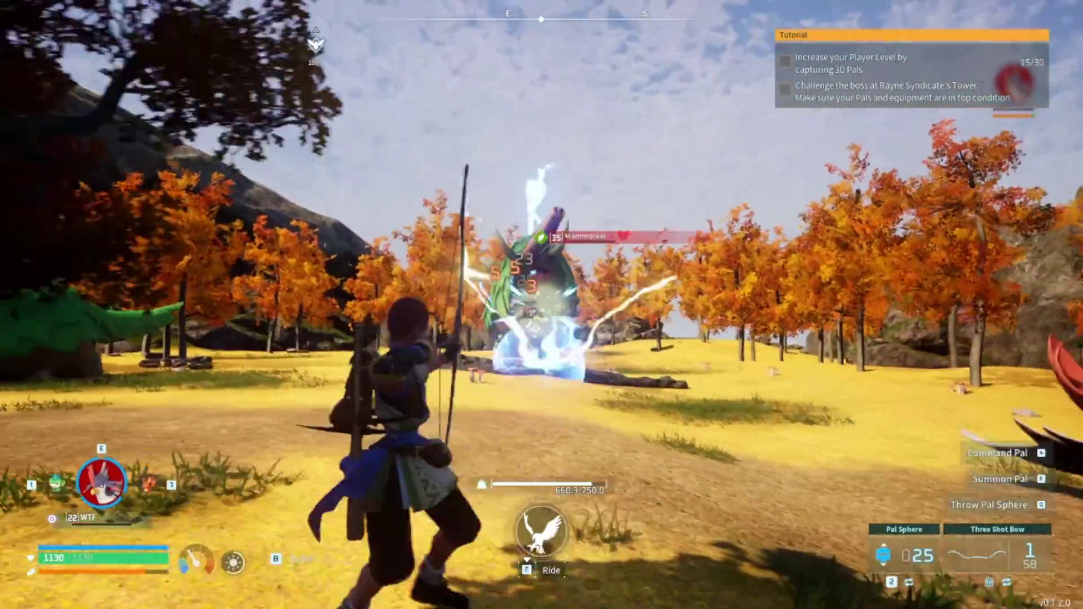
click(542, 305)
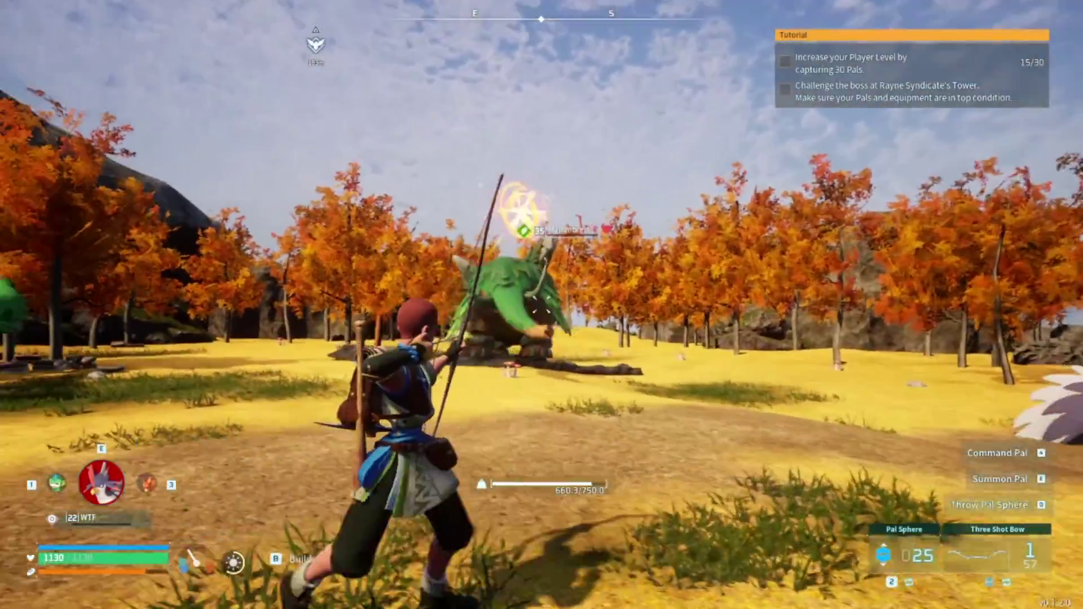
click(541, 305)
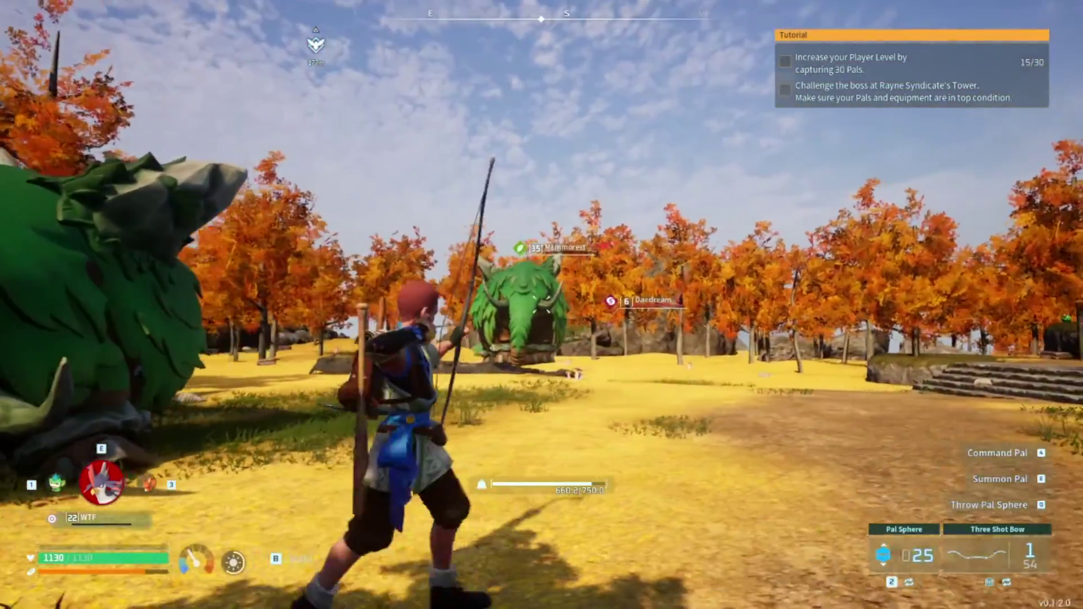
click(542, 304)
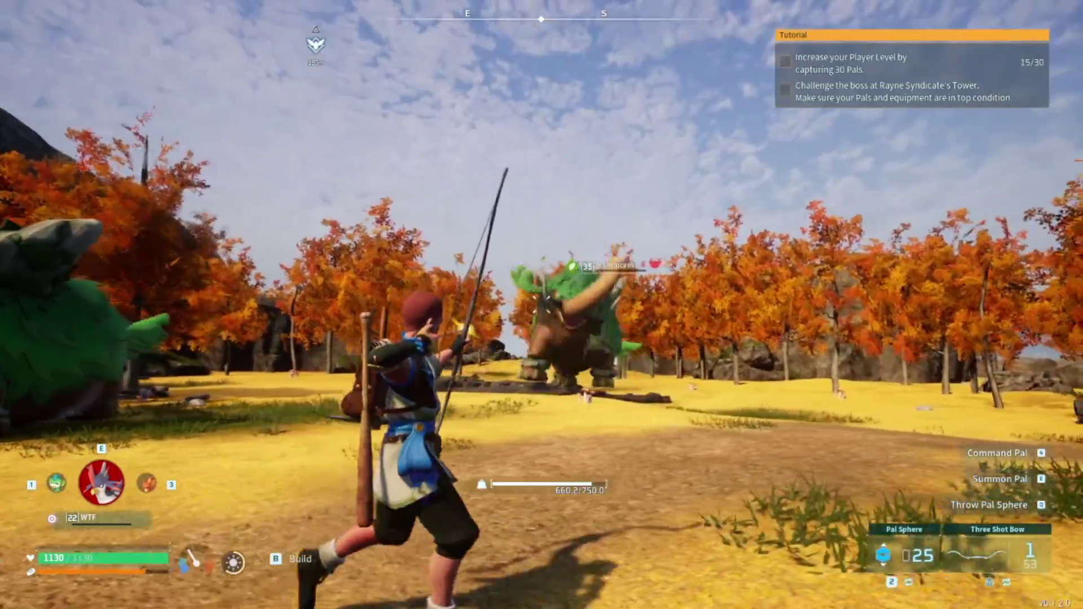
click(542, 305)
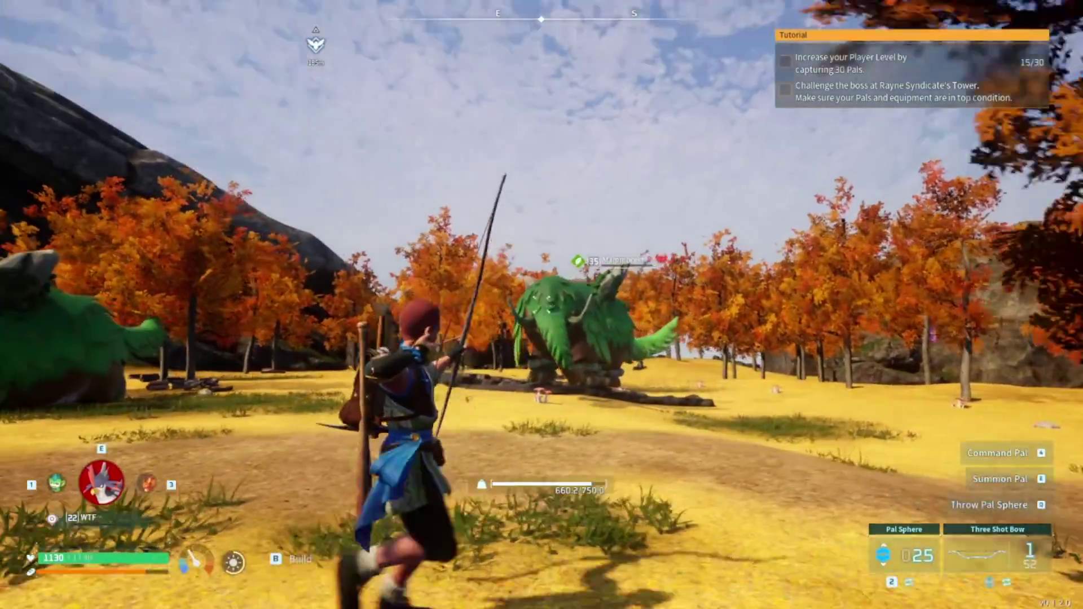
click(542, 305)
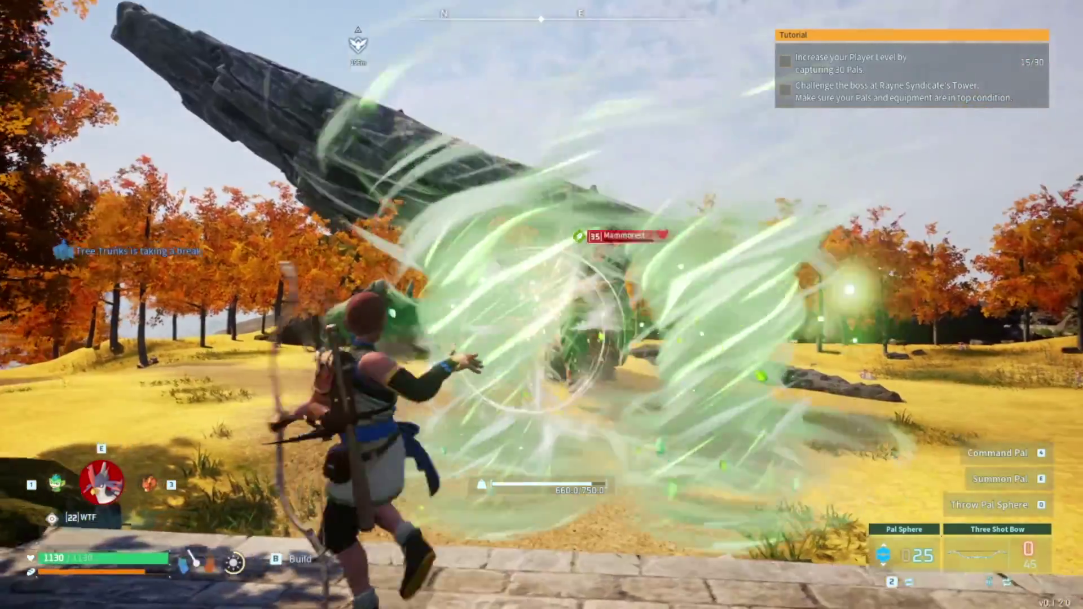
click(542, 304)
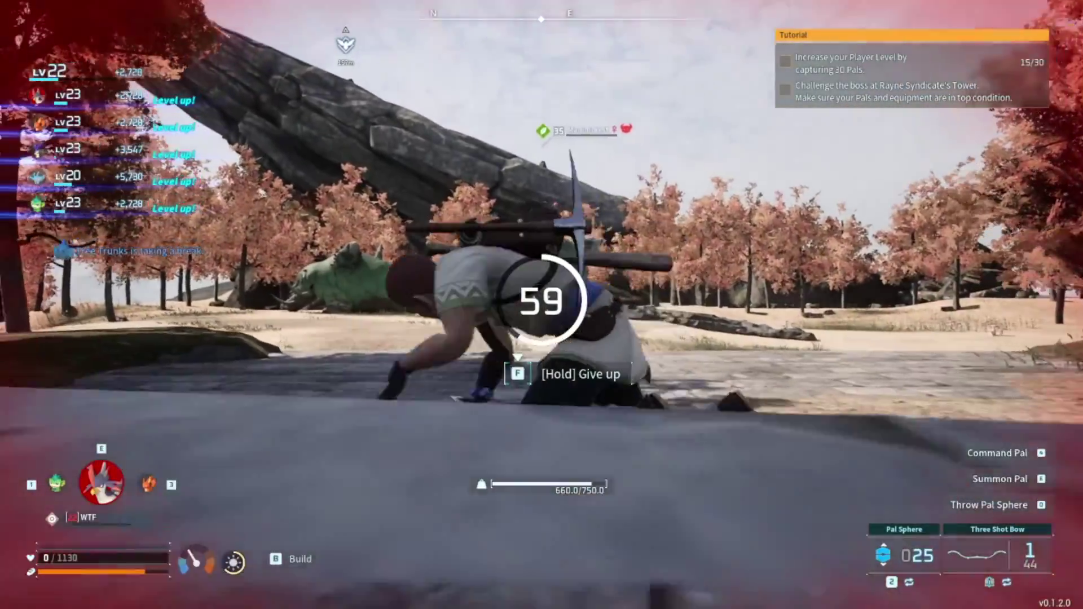
key(f)
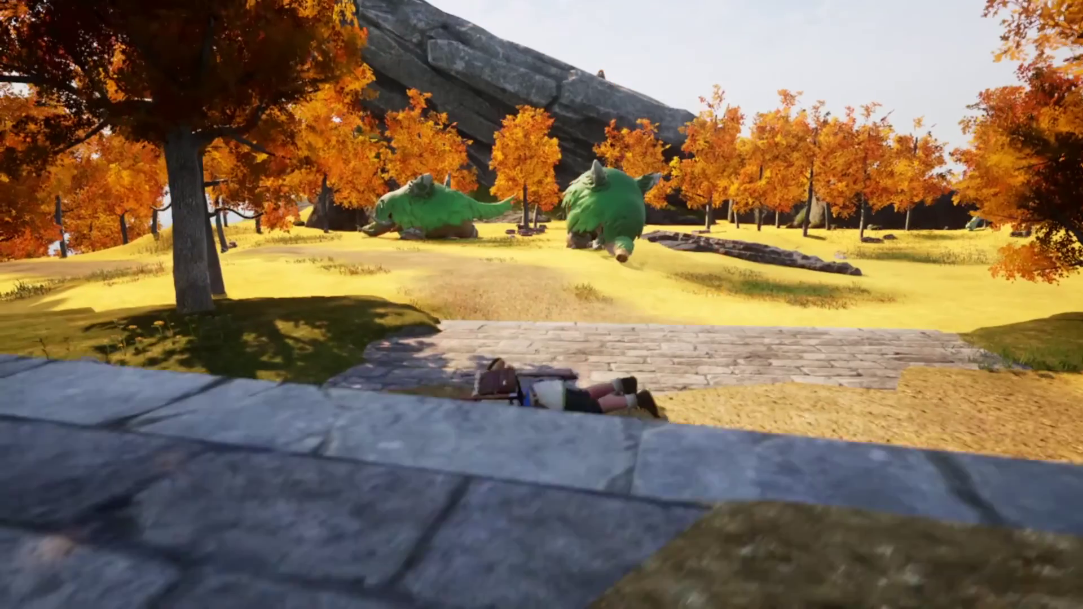